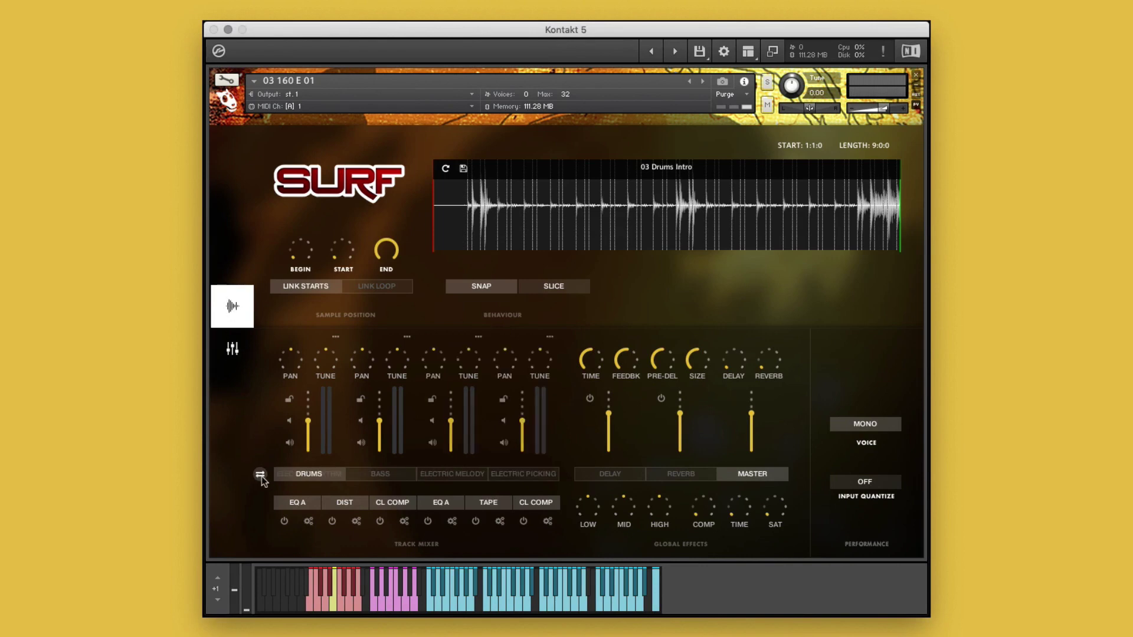
# Browse the Bass, Electric Melody and Electric Picking mixers and delay/reverb effects; nudge sample begin later.
pyautogui.click(380, 473)
pyautogui.click(451, 473)
pyautogui.click(523, 473)
pyautogui.click(610, 474)
pyautogui.click(681, 473)
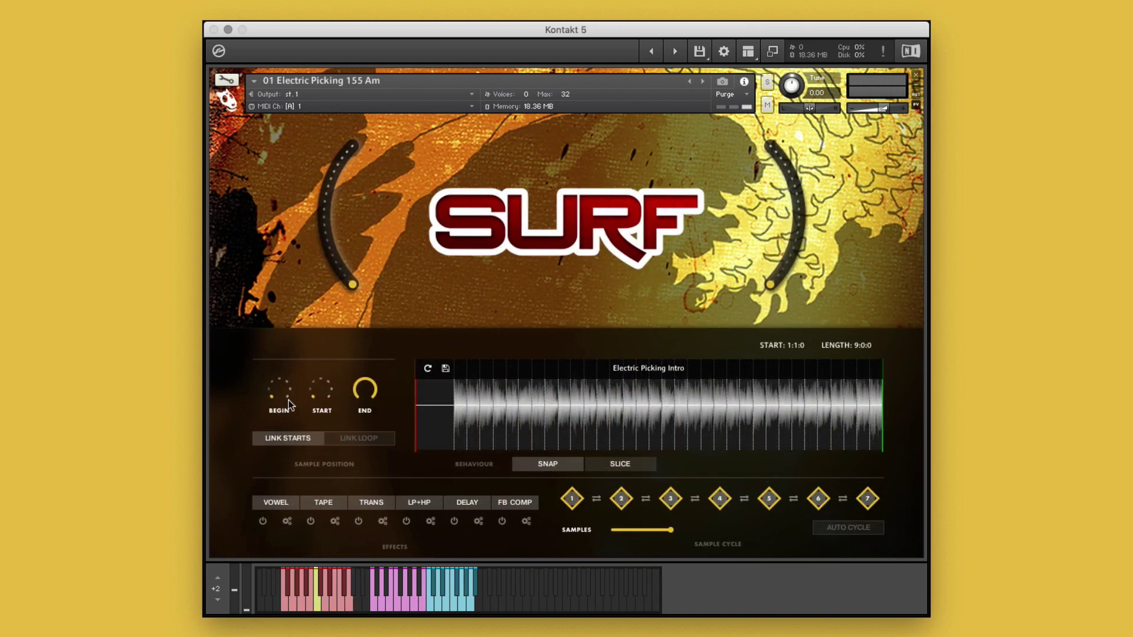
pyautogui.moveTo(288, 400); pyautogui.dragTo(287, 402)
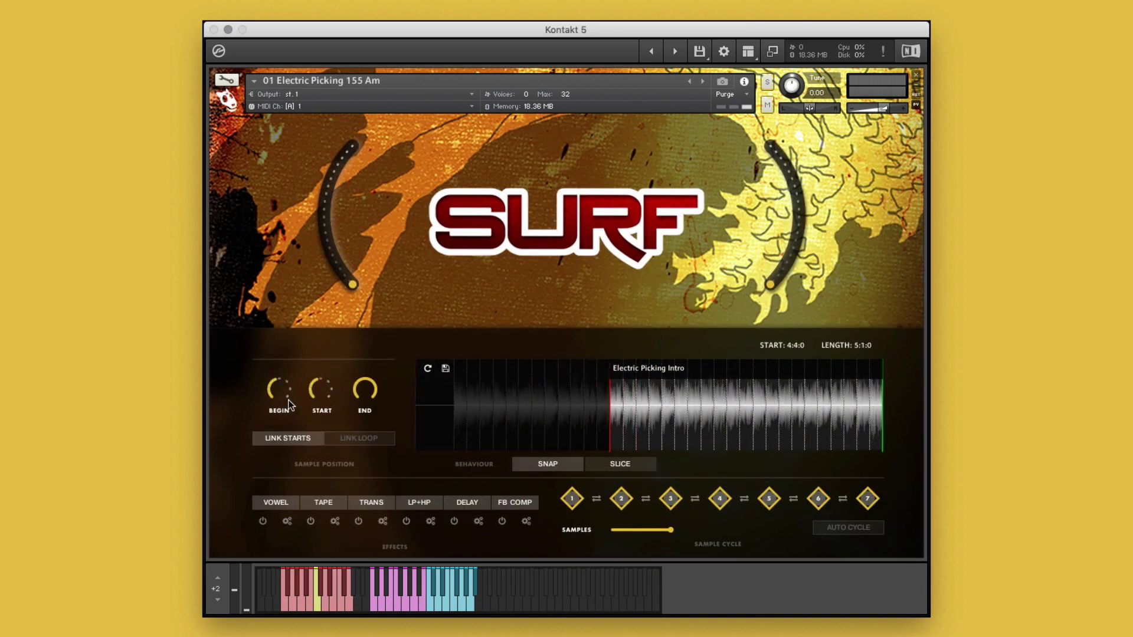
# Replace TAPE with DIGI and FB COMP with LIMITER, and enable auto cycle.
pyautogui.click(323, 501)
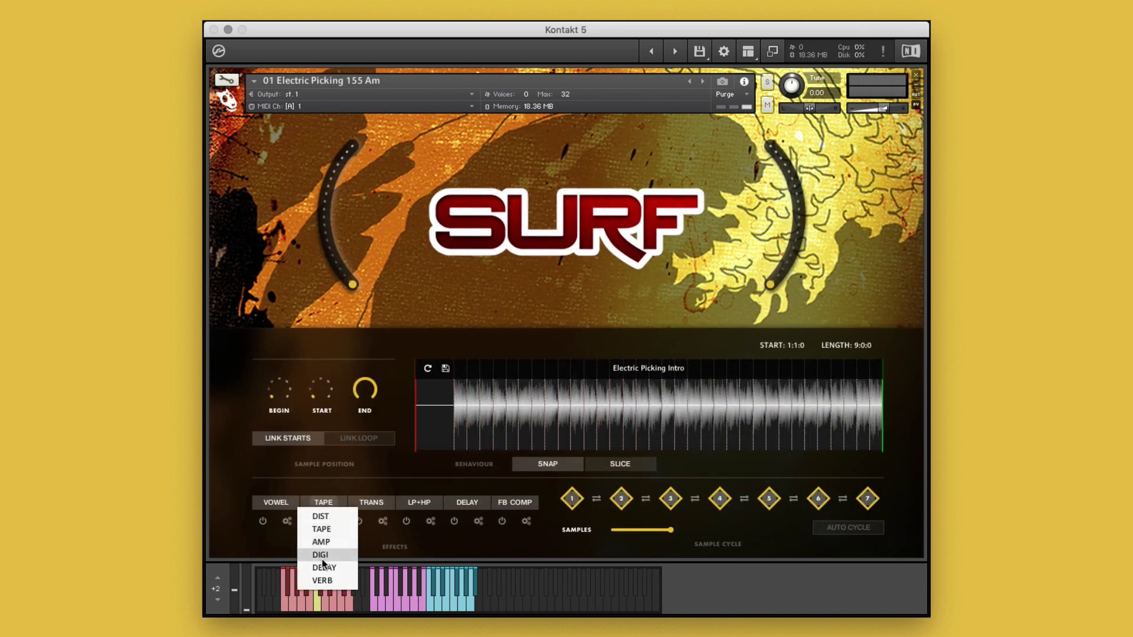
pyautogui.click(323, 528)
pyautogui.click(515, 502)
pyautogui.click(509, 561)
pyautogui.click(832, 528)
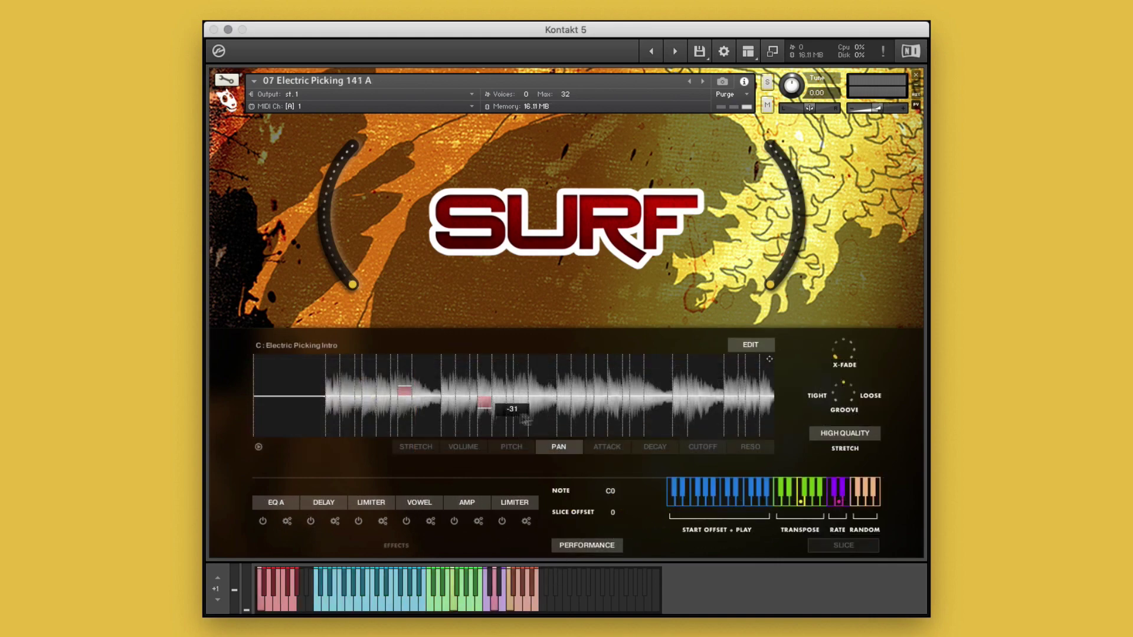
# Draw per-slice pan offsets and apply the Ramp Up preset to slice attack.
pyautogui.click(549, 390)
pyautogui.click(606, 409)
pyautogui.click(607, 447)
pyautogui.click(750, 344)
pyautogui.click(757, 397)
pyautogui.click(749, 344)
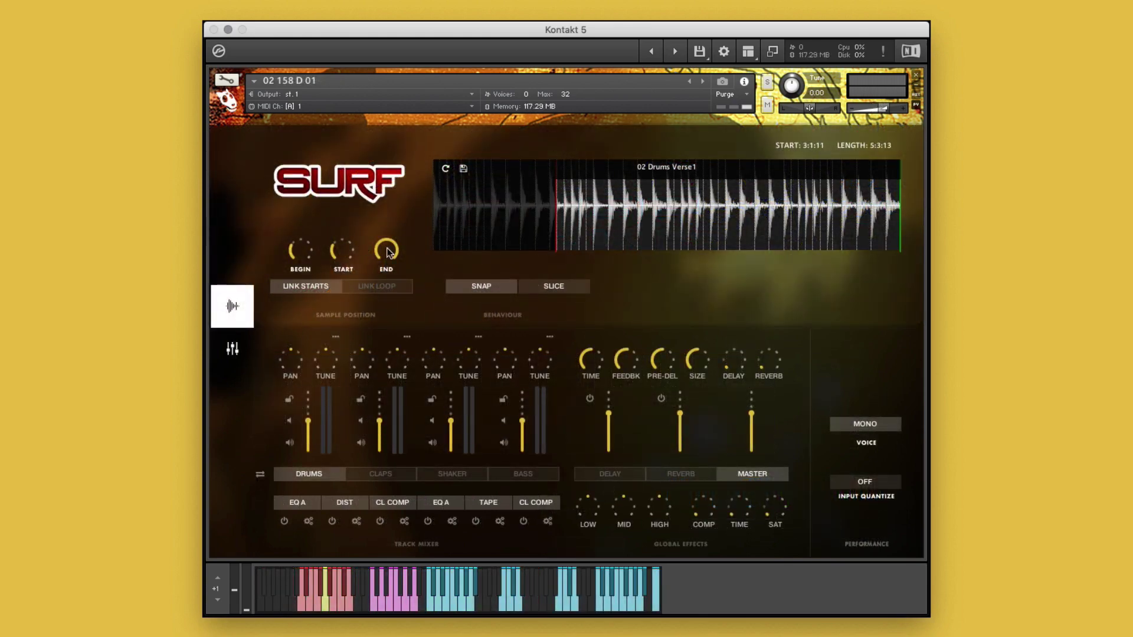
# Pull the Drums Verse1 loop end earlier and store it in slot 3.
pyautogui.moveTo(390, 252); pyautogui.dragTo(387, 268)
pyautogui.click(462, 168)
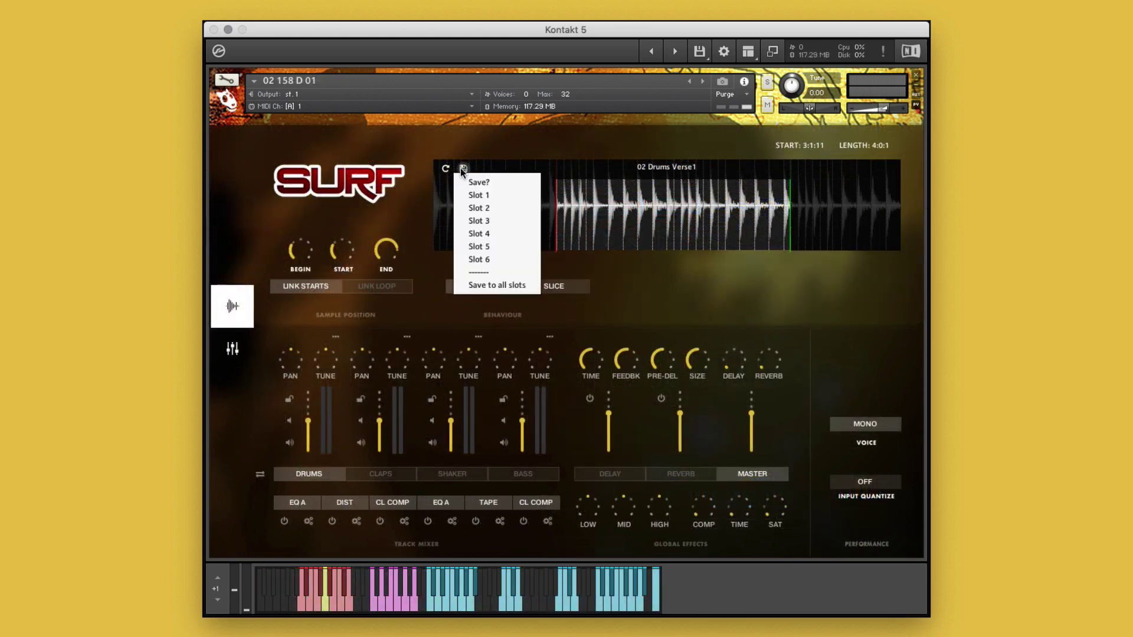
pyautogui.click(467, 218)
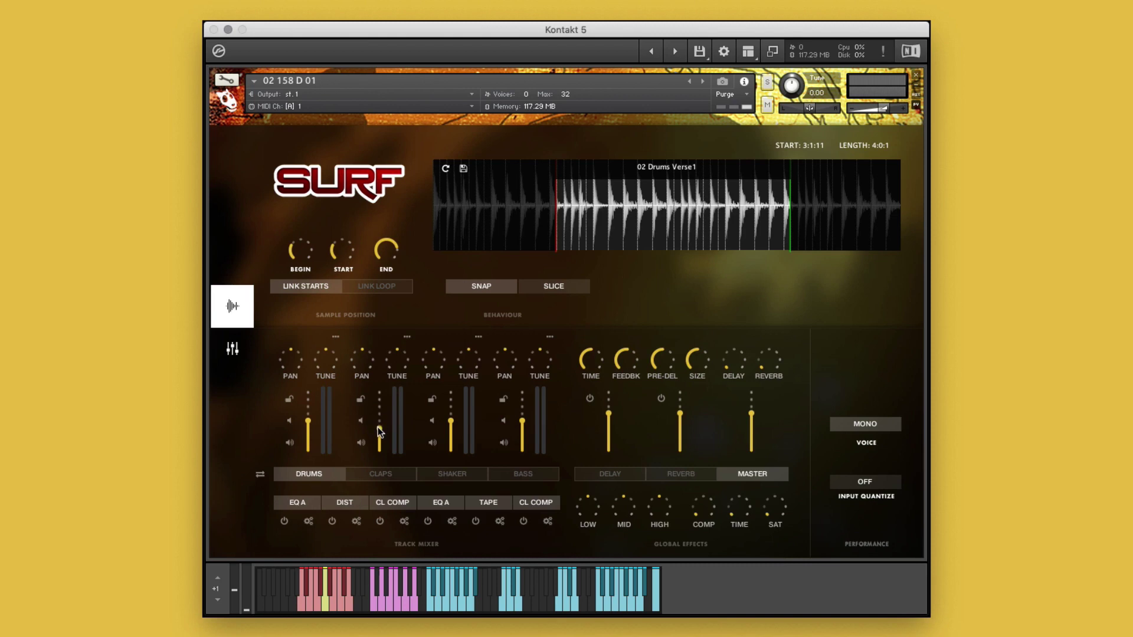
# Raise the third track's volume and browse the other mixer track pages.
pyautogui.moveTo(450, 421); pyautogui.dragTo(451, 412)
pyautogui.click(259, 476)
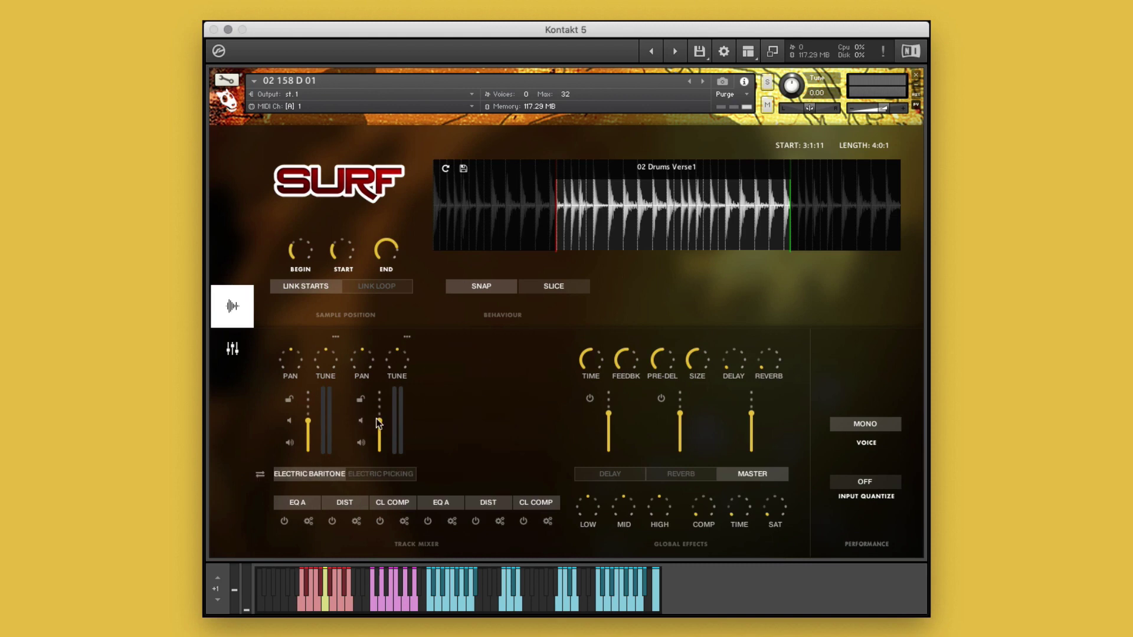
pyautogui.click(260, 474)
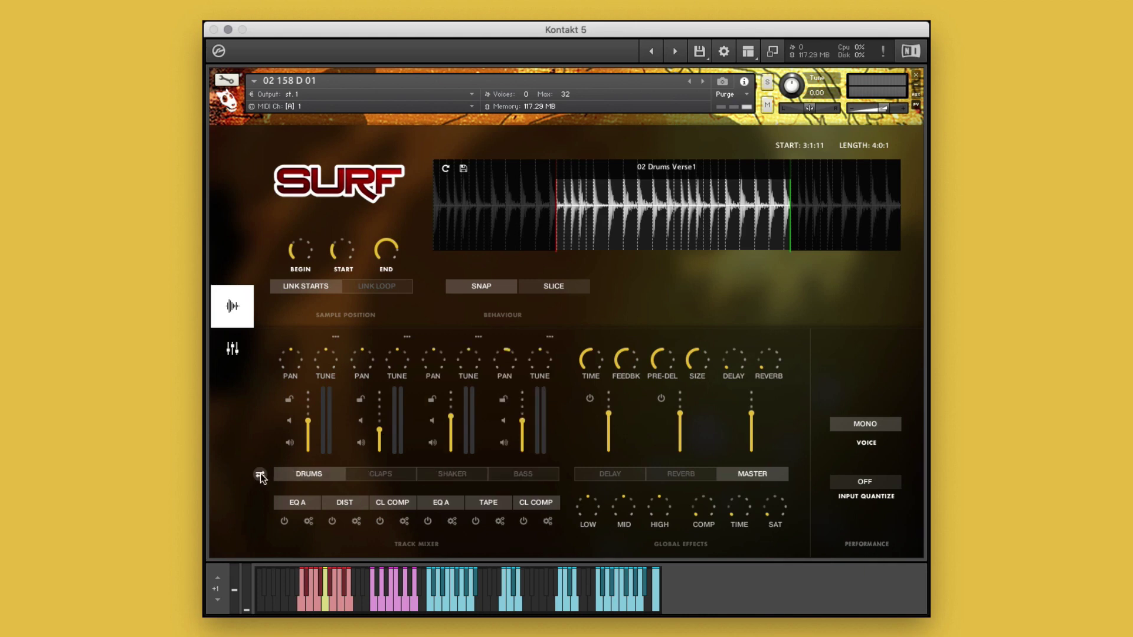
# Replace the DIST effect with TAPE and the EQ slot with CHORUS.
pyautogui.click(344, 502)
pyautogui.click(339, 528)
pyautogui.click(441, 501)
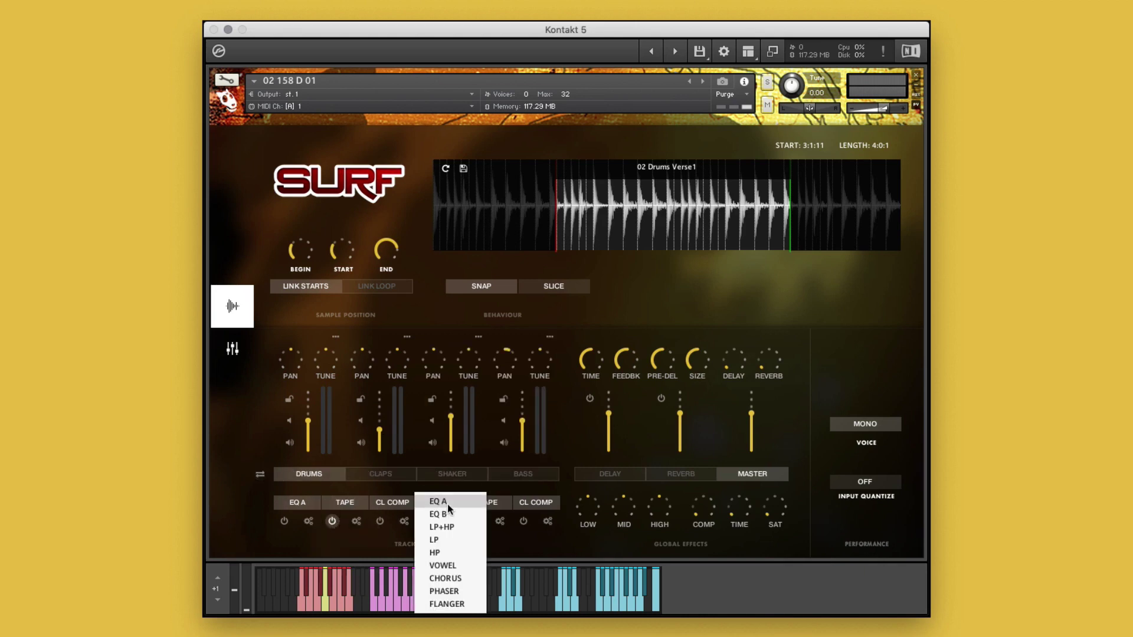
pyautogui.click(441, 571)
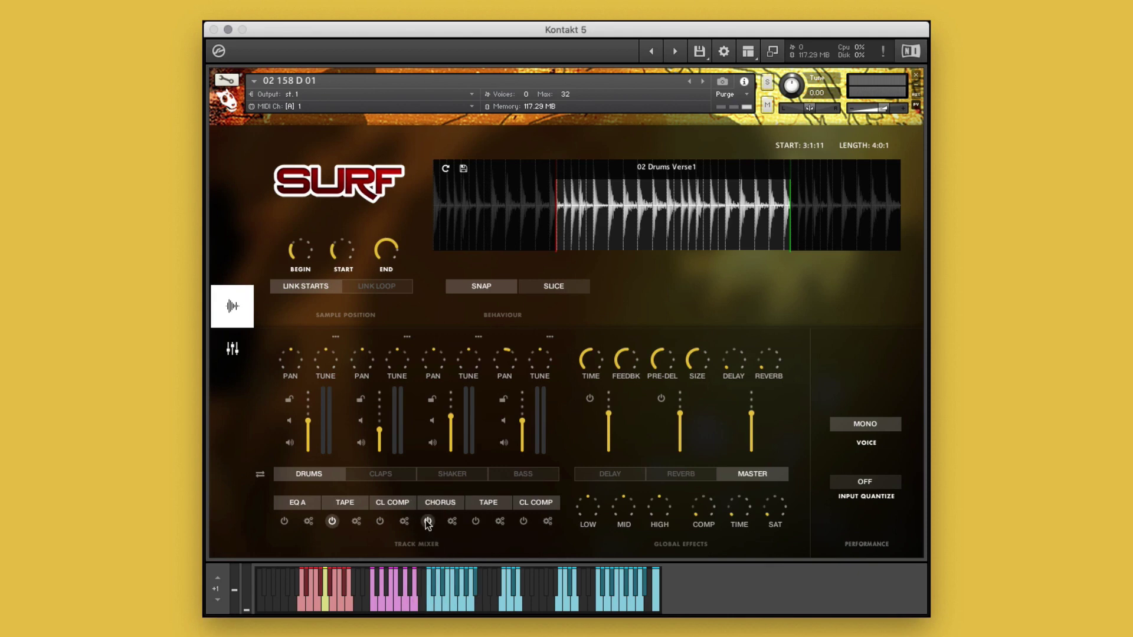
# Set slices to 1/2, move the loop start to 2:1:0, and pan track three to 14 L.
pyautogui.click(231, 306)
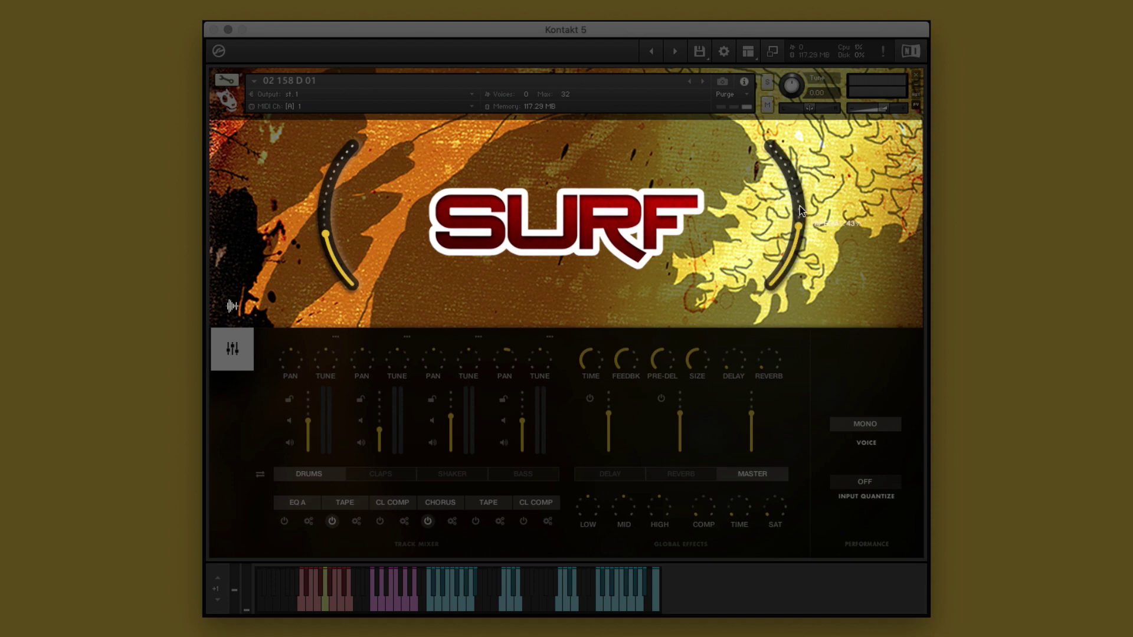
pyautogui.click(232, 306)
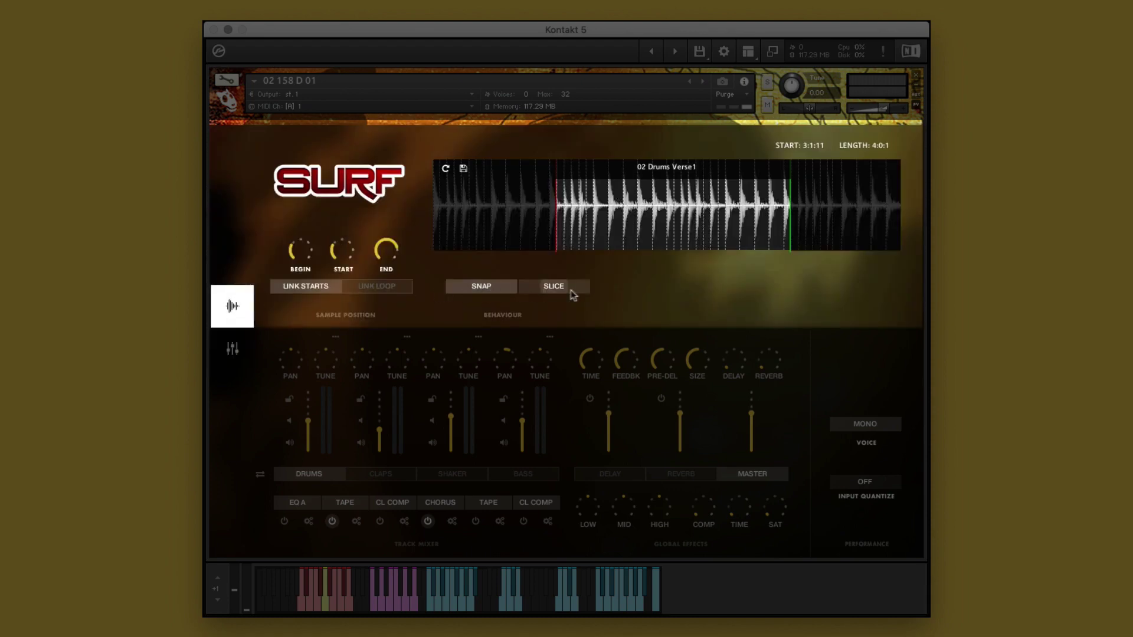
pyautogui.click(553, 286)
pyautogui.click(539, 339)
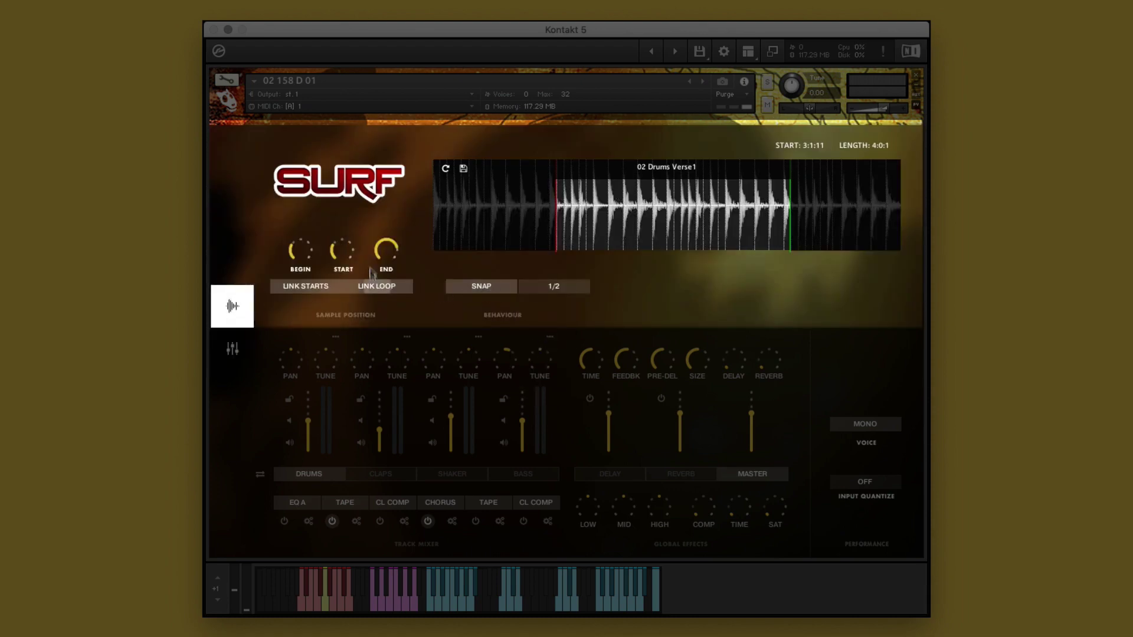
pyautogui.moveTo(344, 251); pyautogui.dragTo(345, 259)
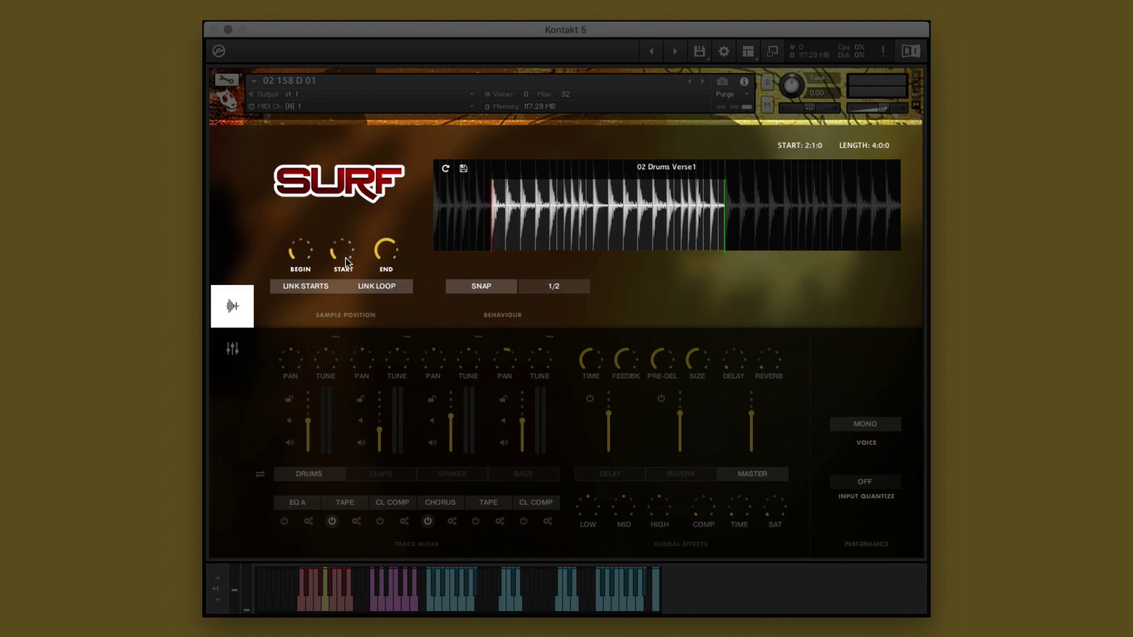
pyautogui.click(437, 357)
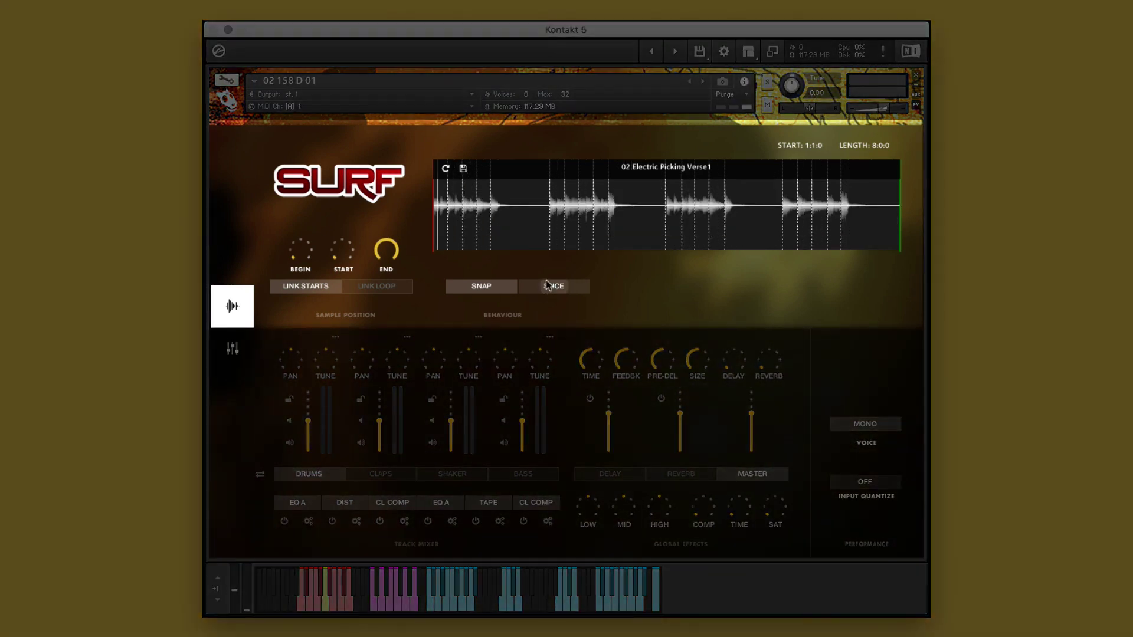
# Set slices to 1/1 and shorten Picking, Baritone (five bars) and Bass Verse2 (four bars) loops.
pyautogui.click(545, 283)
pyautogui.click(546, 324)
pyautogui.moveTo(389, 255); pyautogui.dragTo(382, 292)
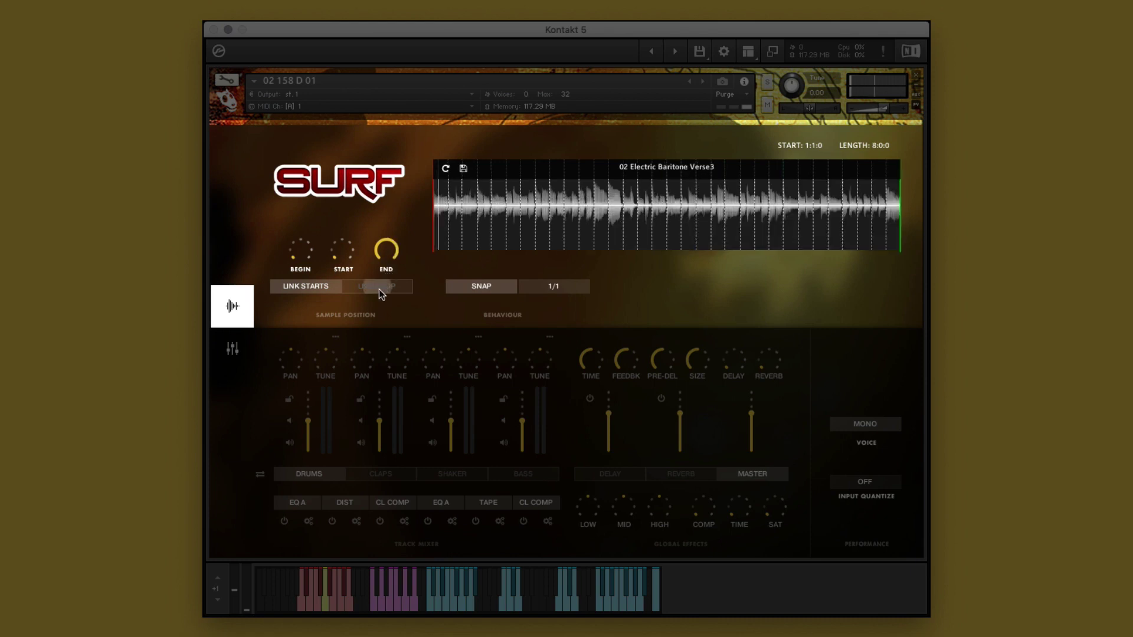
pyautogui.moveTo(388, 256); pyautogui.dragTo(385, 285)
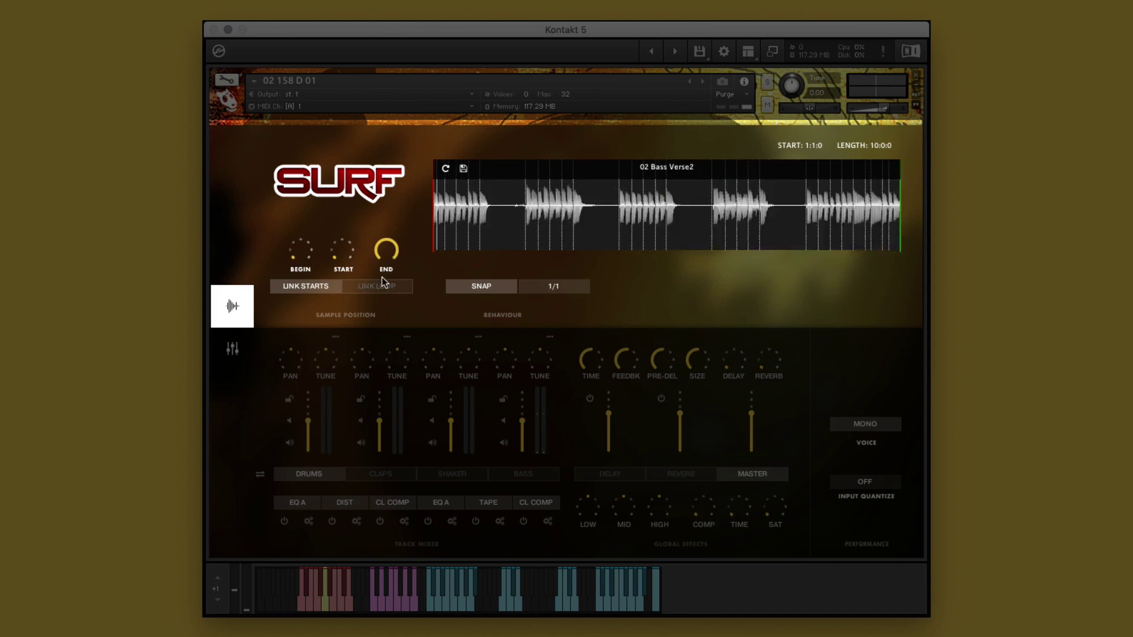
pyautogui.moveTo(386, 254)
pyautogui.mouseDown()
pyautogui.moveTo(379, 286)
pyautogui.moveTo(381, 255)
pyautogui.mouseUp()
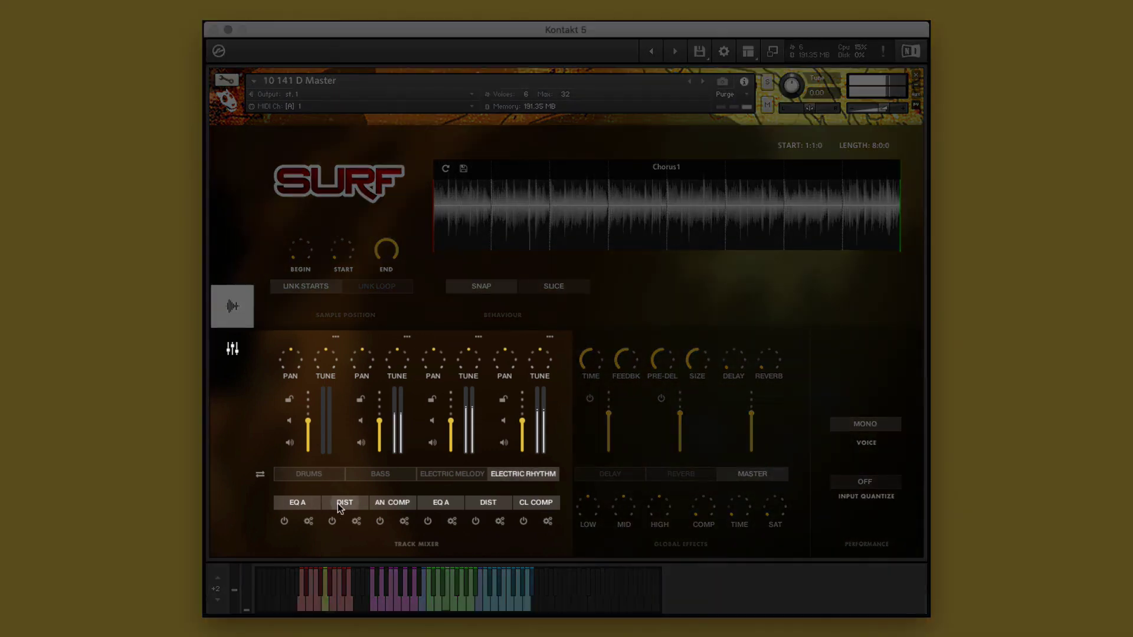
# Replace DIST with TAPE, then add a CHORUS effect and switch it on.
pyautogui.click(343, 502)
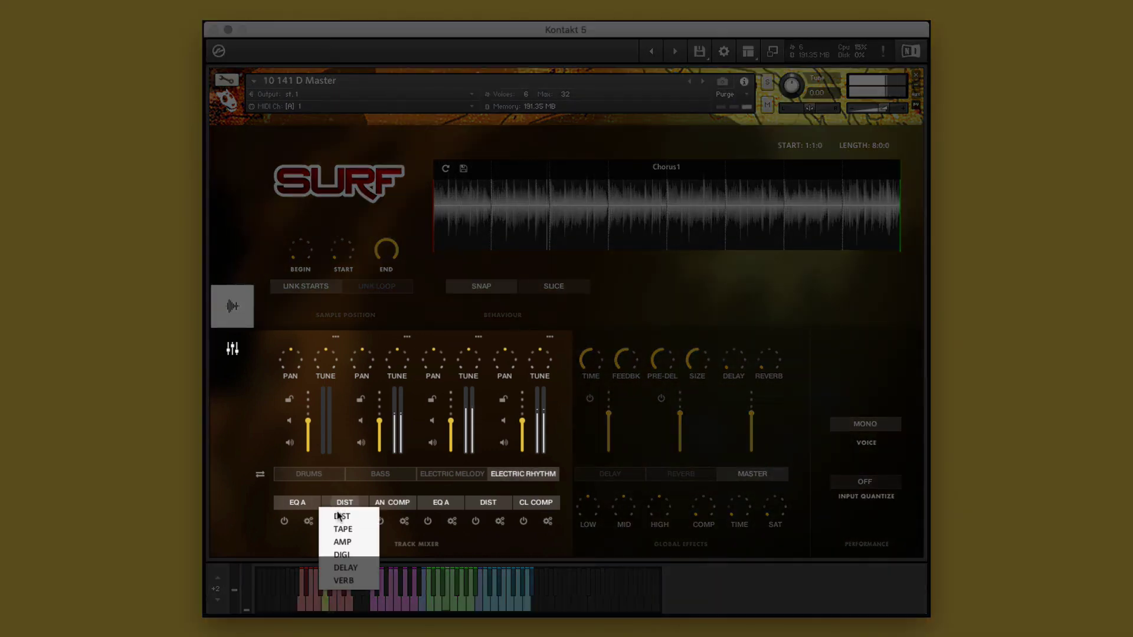
pyautogui.click(436, 503)
pyautogui.click(445, 579)
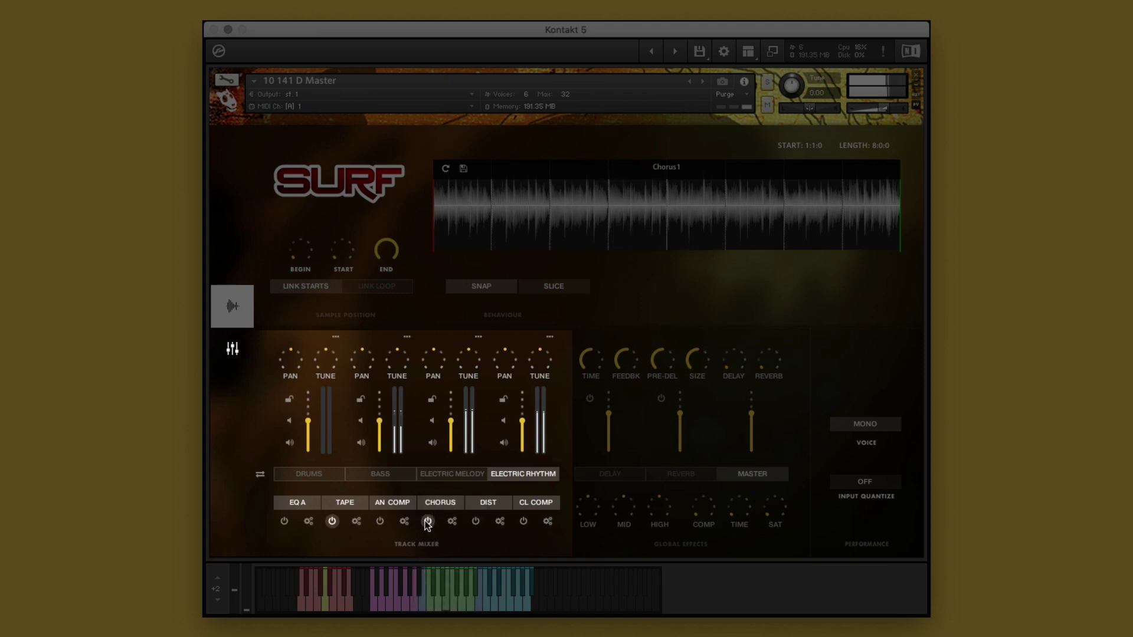
pyautogui.click(428, 522)
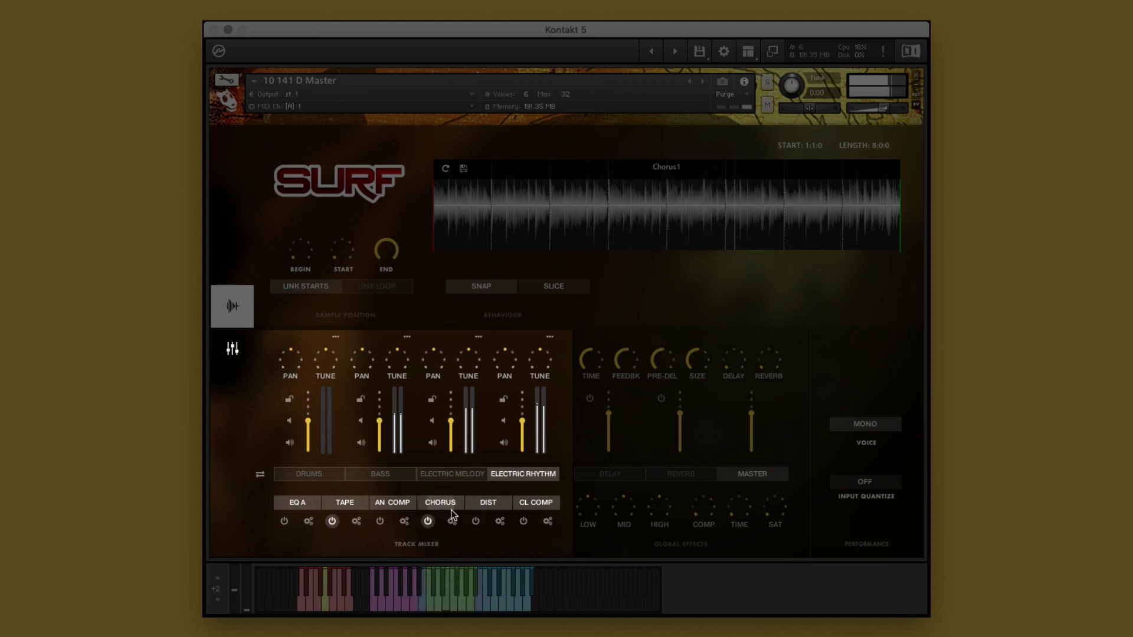
# Inspect the tape and chorus effect settings panels.
pyautogui.click(356, 522)
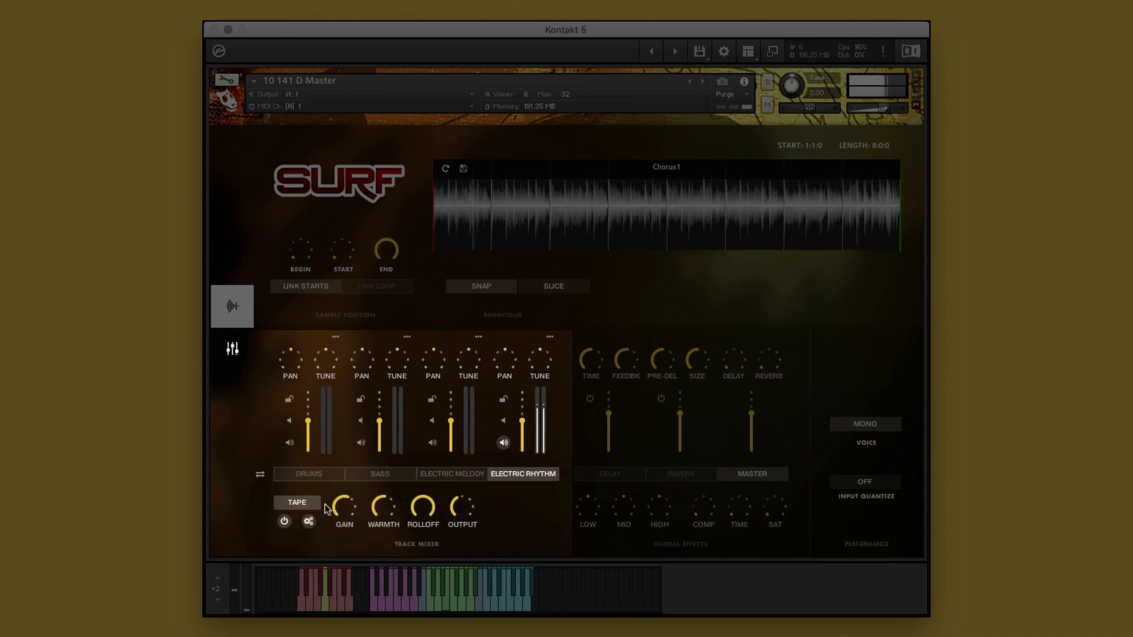
pyautogui.click(309, 521)
pyautogui.click(451, 521)
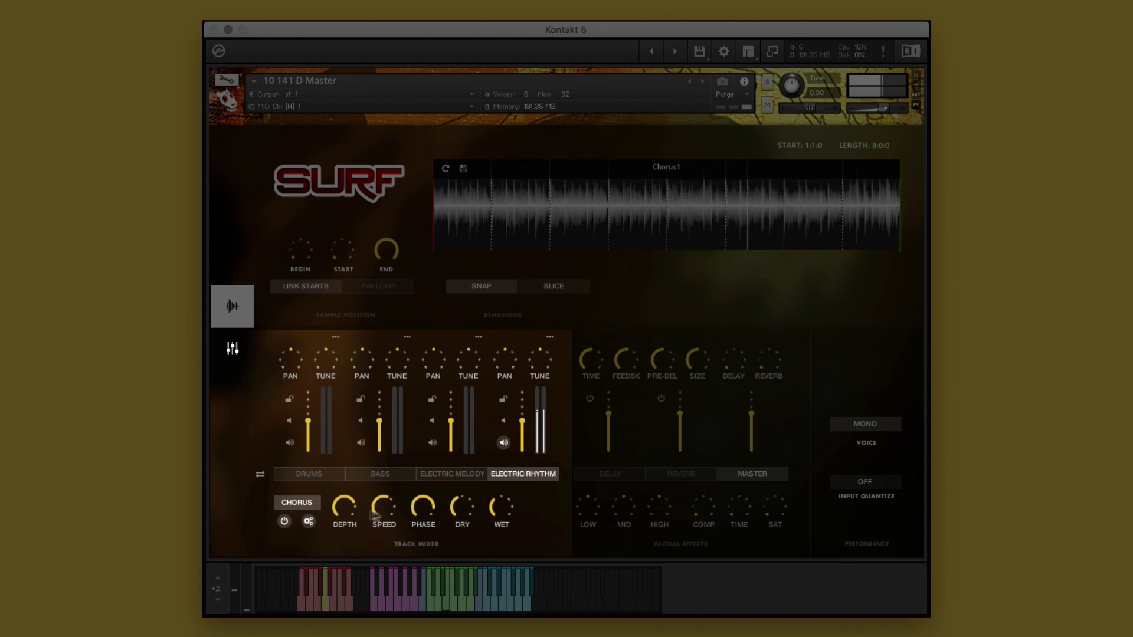
pyautogui.click(308, 522)
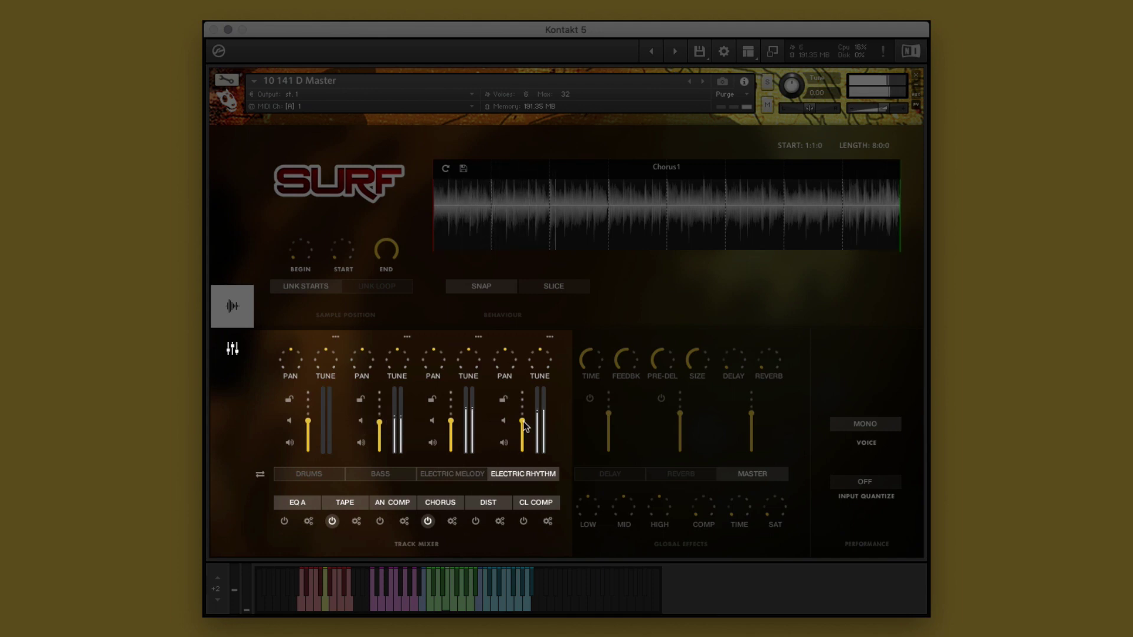
# Pan the Voxcon channel slightly right on the Piano/Voxcon mixer page.
pyautogui.click(260, 475)
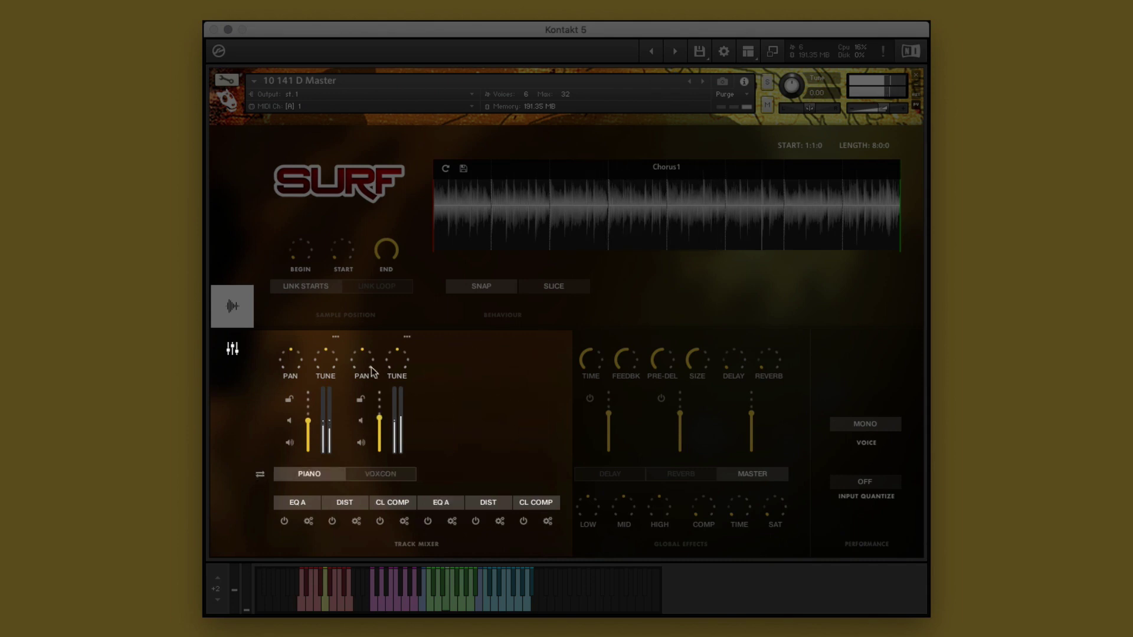
pyautogui.moveTo(363, 365); pyautogui.dragTo(370, 359)
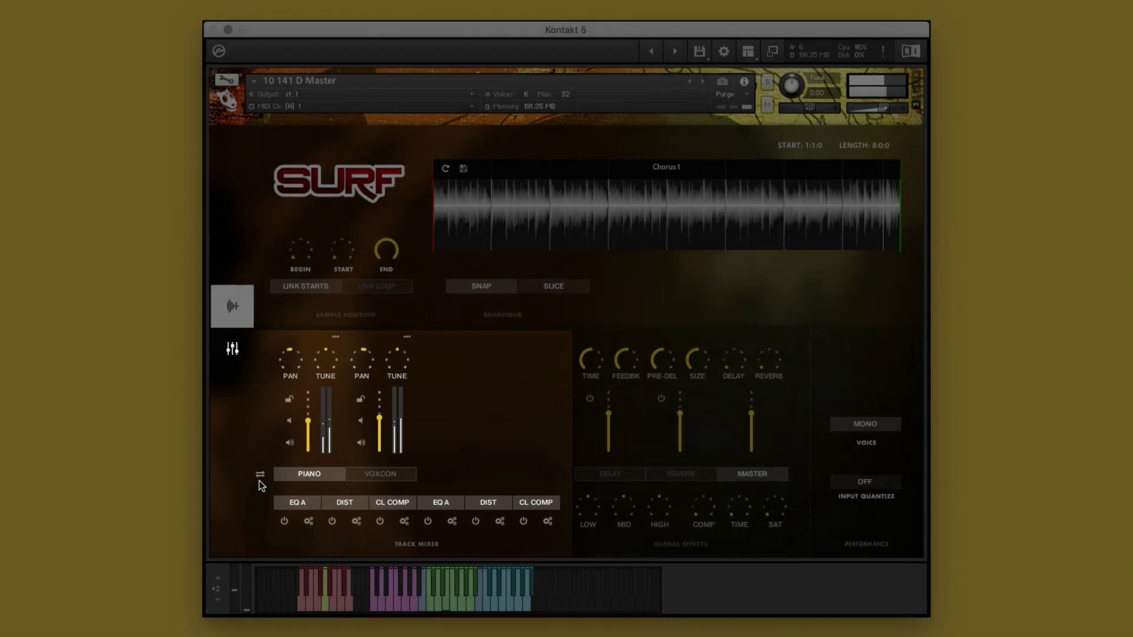
pyautogui.click(260, 475)
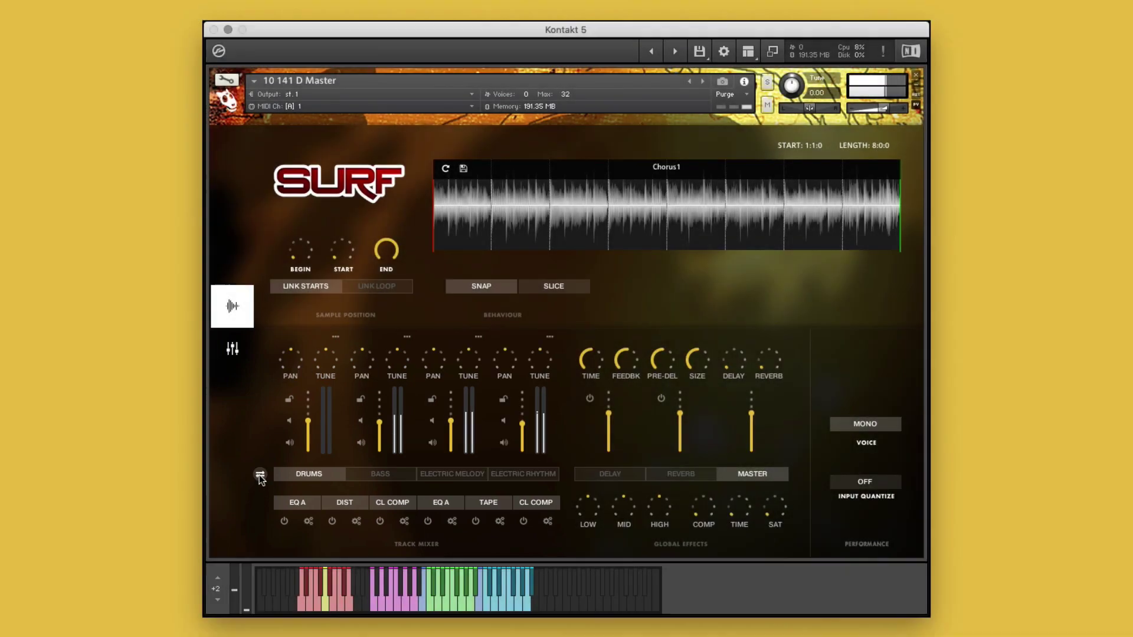
# Raise COMPRESS to about 26% and TAPE SAT to about 38%, then return to the waveform view.
pyautogui.click(233, 349)
pyautogui.moveTo(353, 285); pyautogui.dragTo(327, 239)
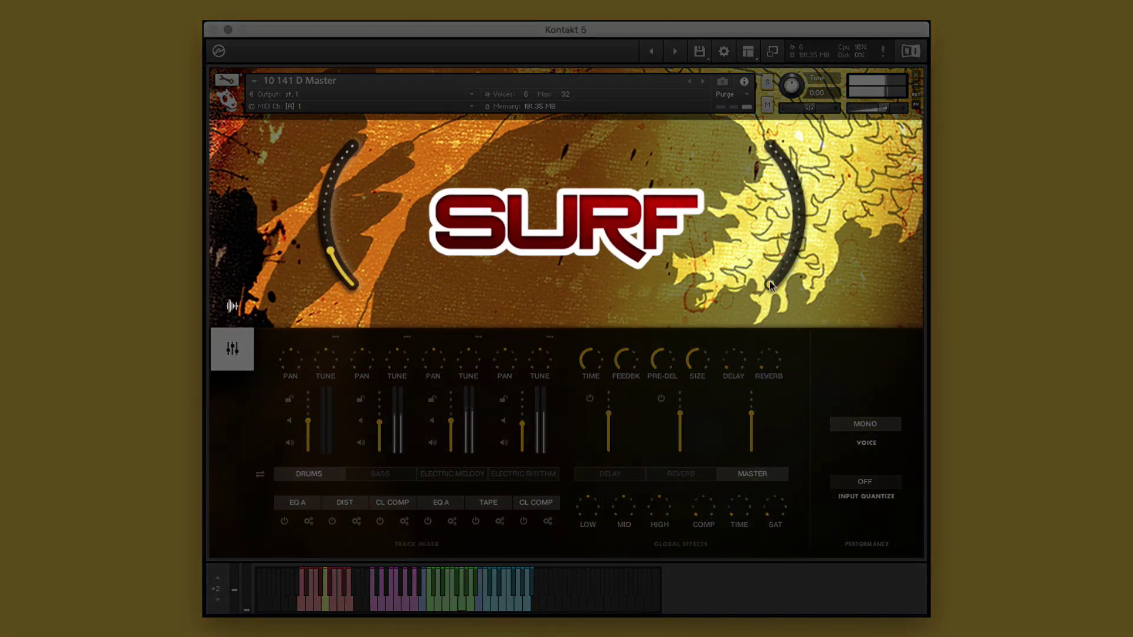
pyautogui.moveTo(774, 285); pyautogui.dragTo(803, 223)
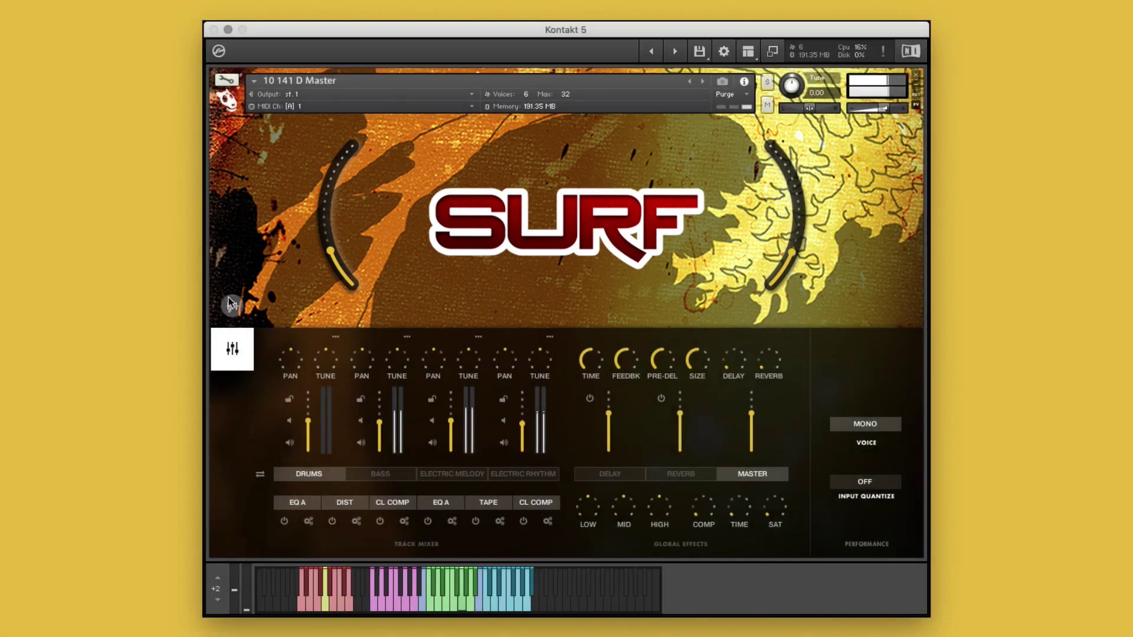
pyautogui.click(232, 306)
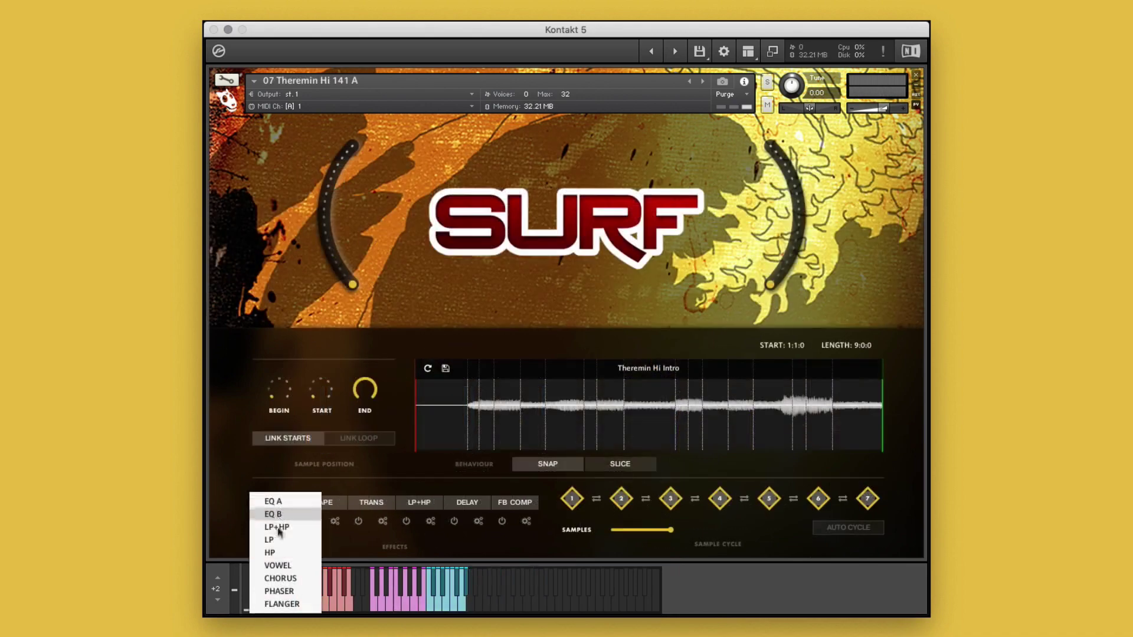
# Put PHASER in the first effect slot and replace LP+HP with VOWEL.
pyautogui.click(277, 590)
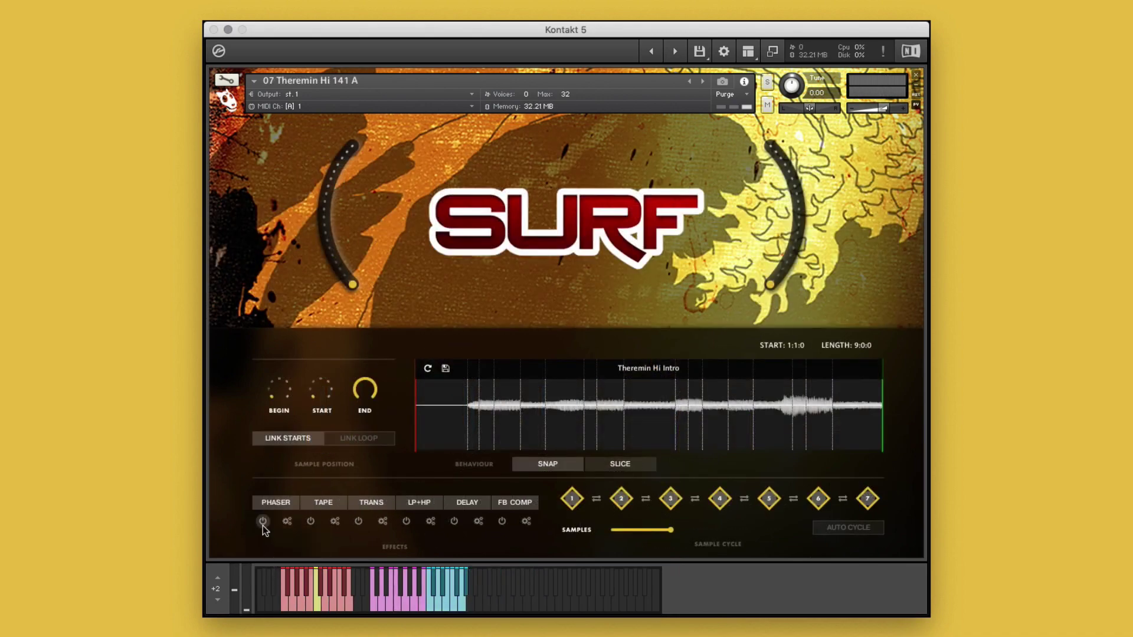
pyautogui.click(419, 503)
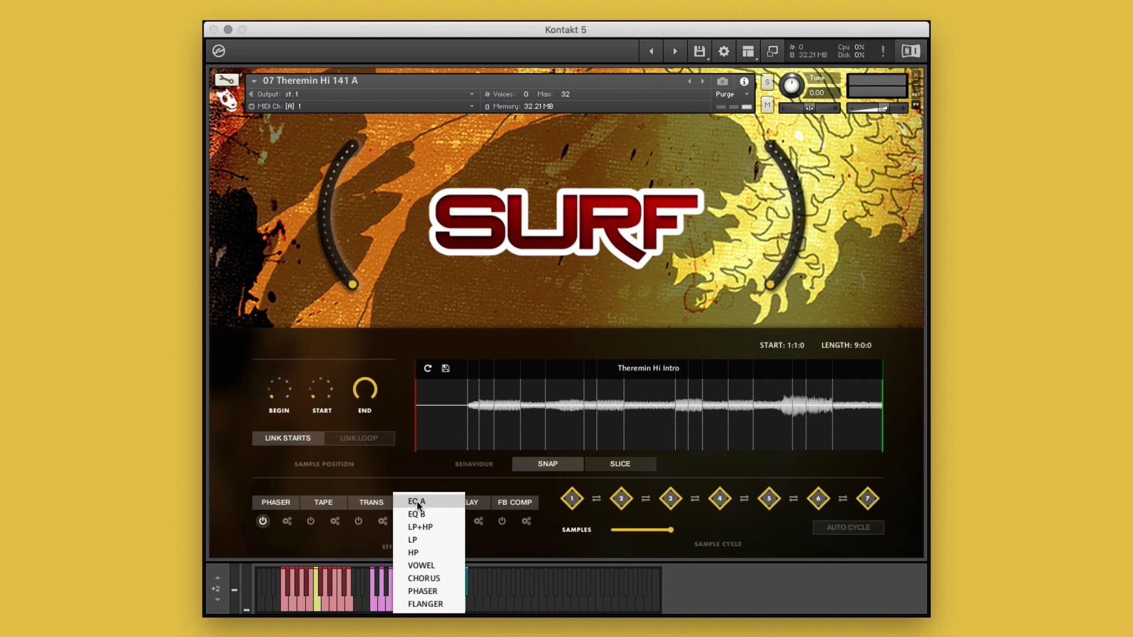
pyautogui.click(416, 567)
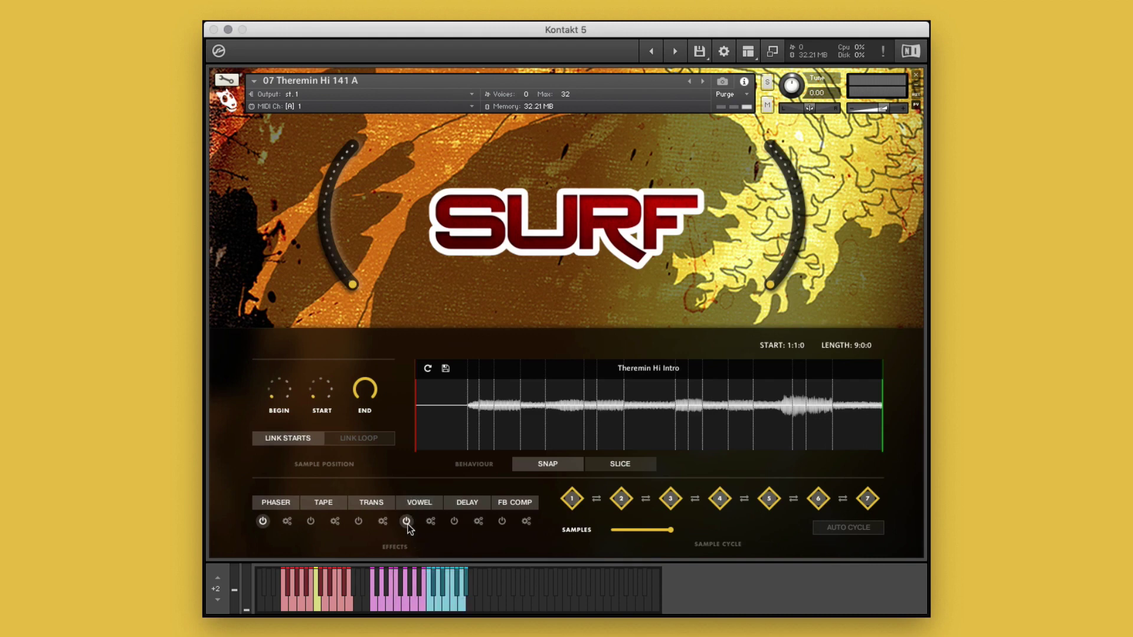
# Trim the sample to start 3:3:1 and length 4:0:0, save it, and auto-cycle three slots.
pyautogui.moveTo(284, 395); pyautogui.dragTo(282, 369)
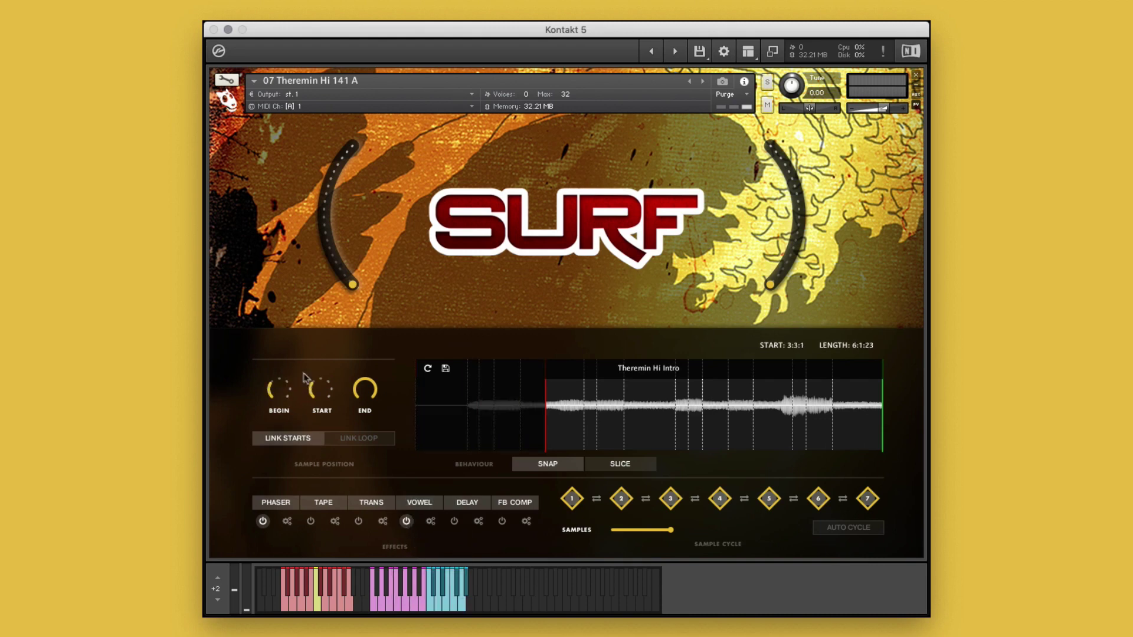
pyautogui.moveTo(364, 396); pyautogui.dragTo(364, 418)
pyautogui.click(428, 369)
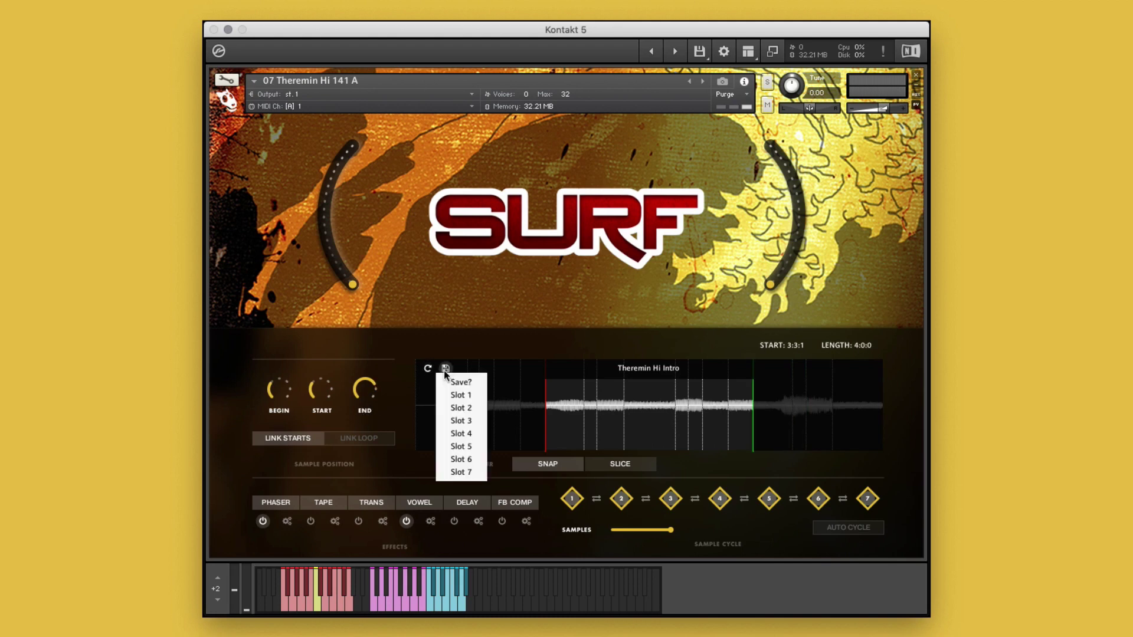
pyautogui.click(448, 407)
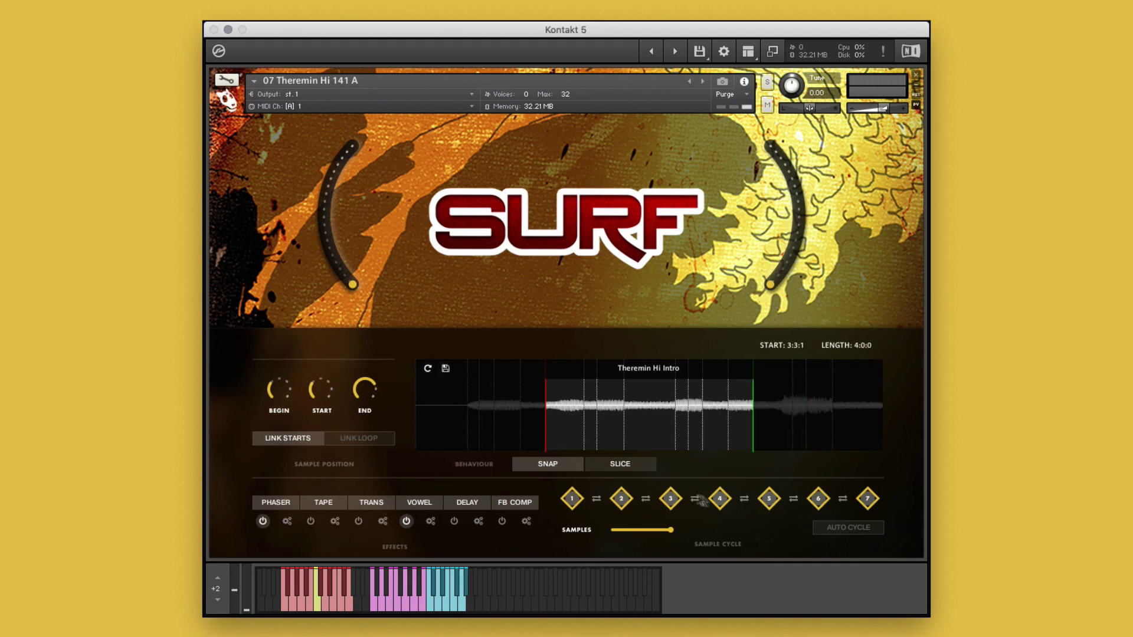
pyautogui.click(822, 528)
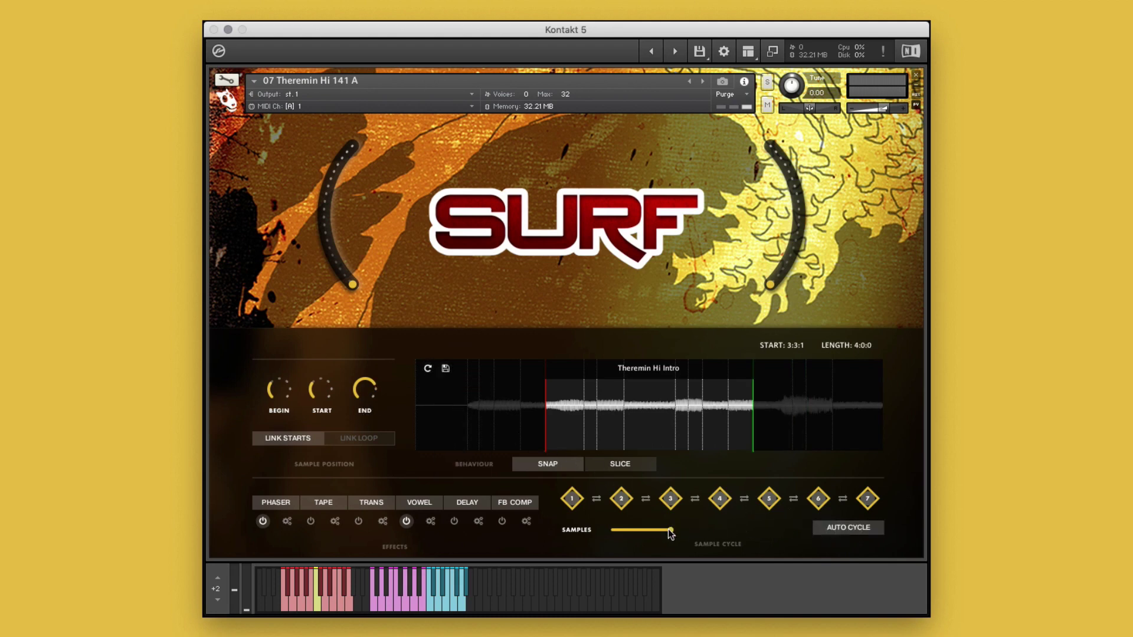
pyautogui.moveTo(671, 532); pyautogui.dragTo(609, 531)
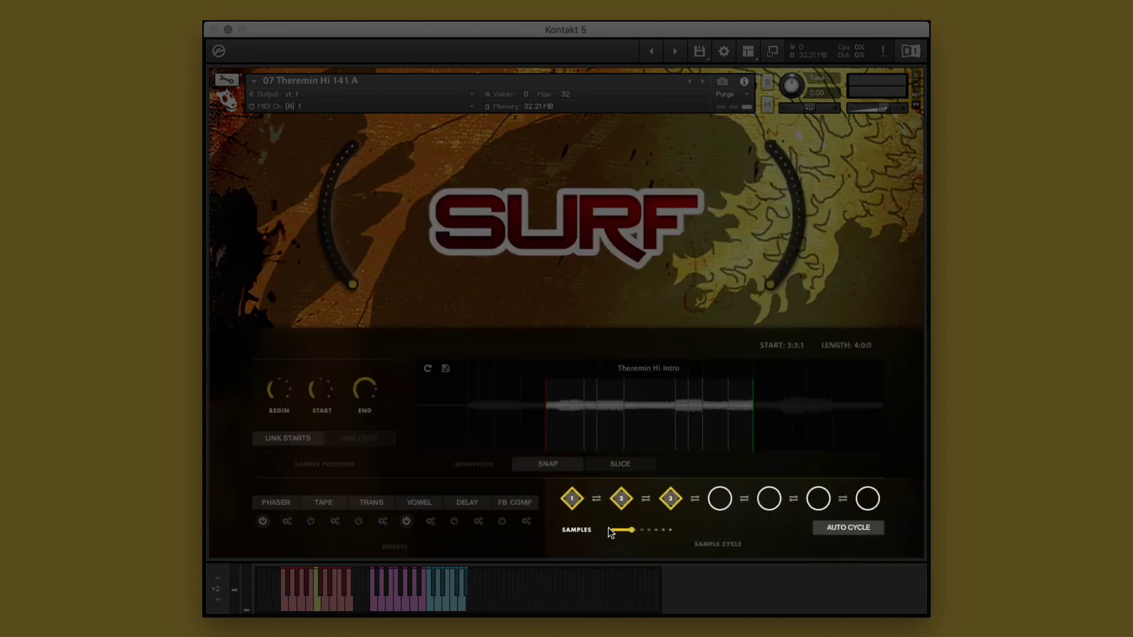
# Toggle auto cycle to step through the Theremin slots, then reduce the cycled slot count.
pyautogui.click(827, 529)
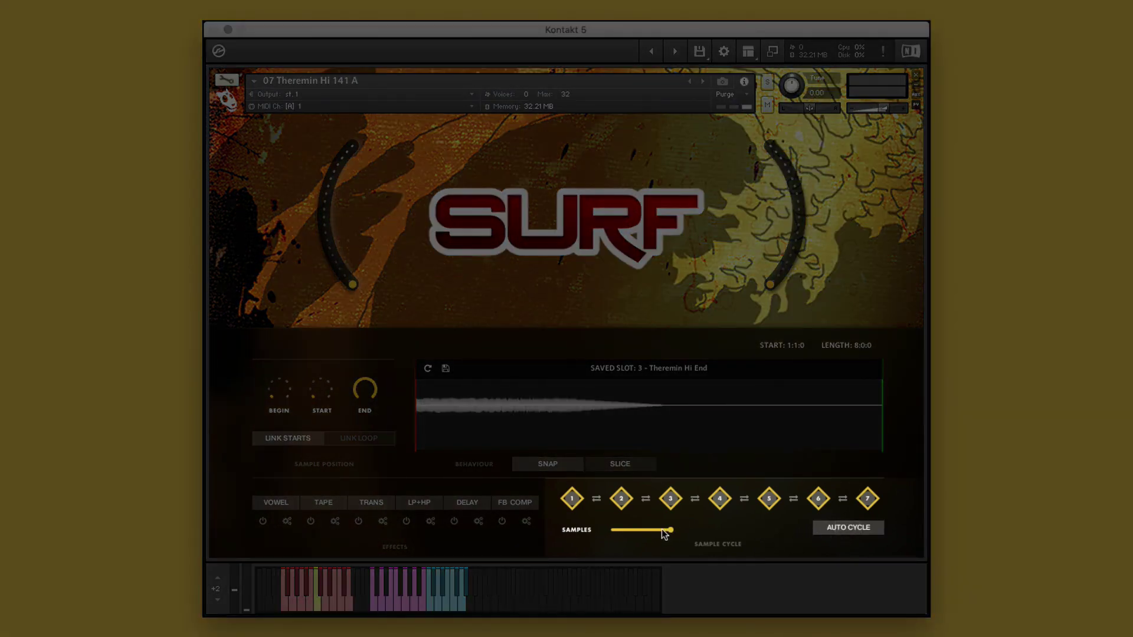
pyautogui.moveTo(671, 532); pyautogui.dragTo(621, 531)
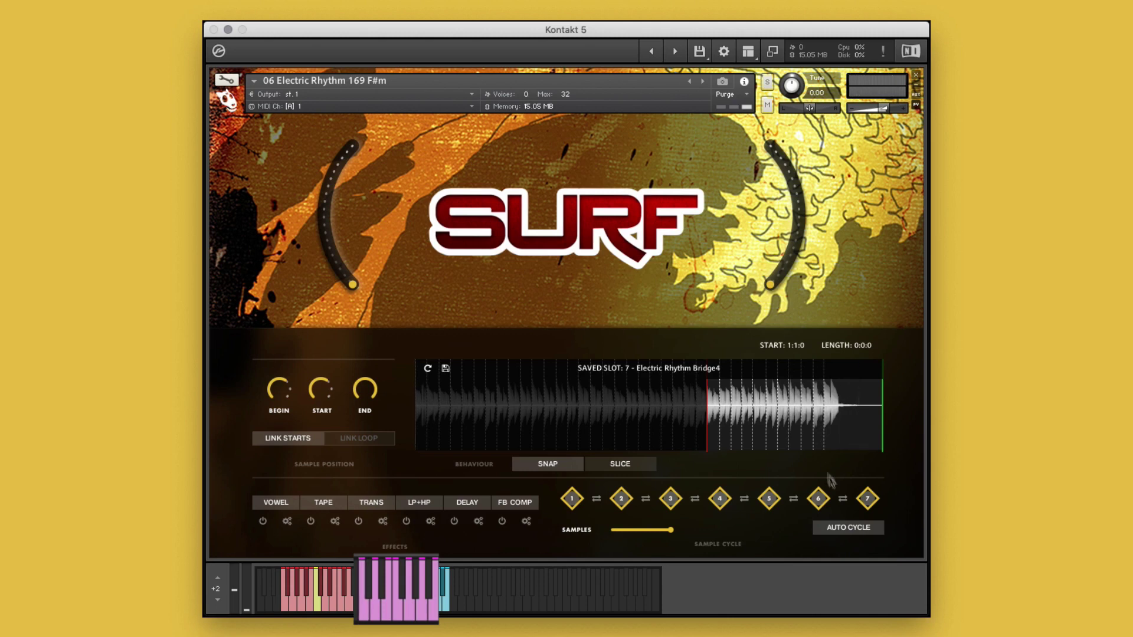
# Jump to Electric Rhythm saved slot 3 and play it.
pyautogui.click(841, 524)
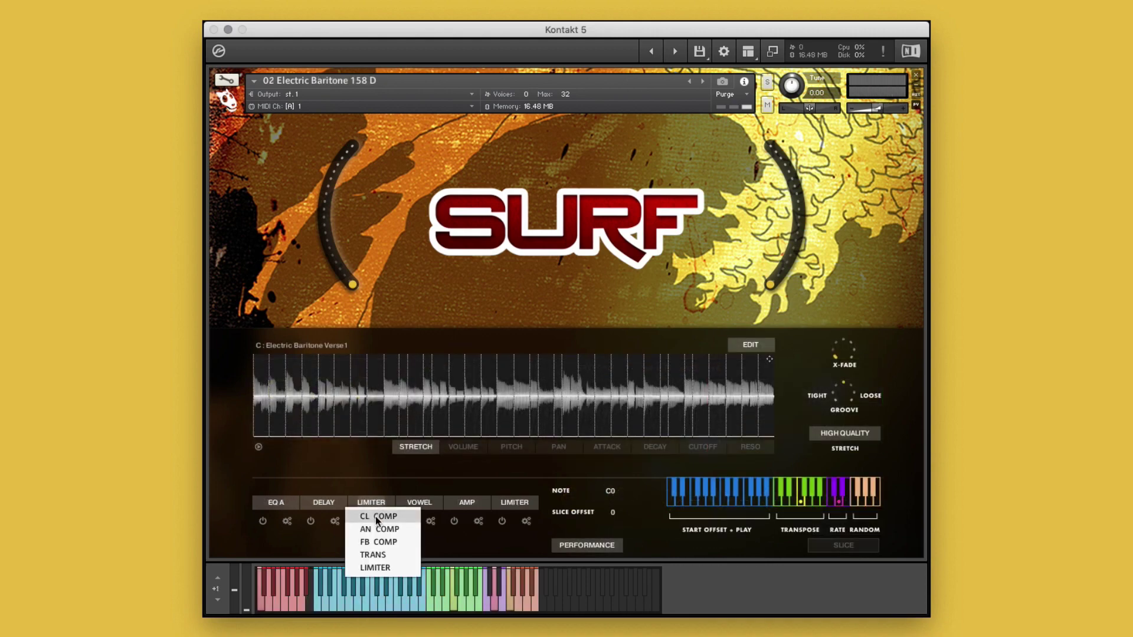
# Set the third effect to CL COMP and replace the AMP effect with DELAY.
pyautogui.click(379, 515)
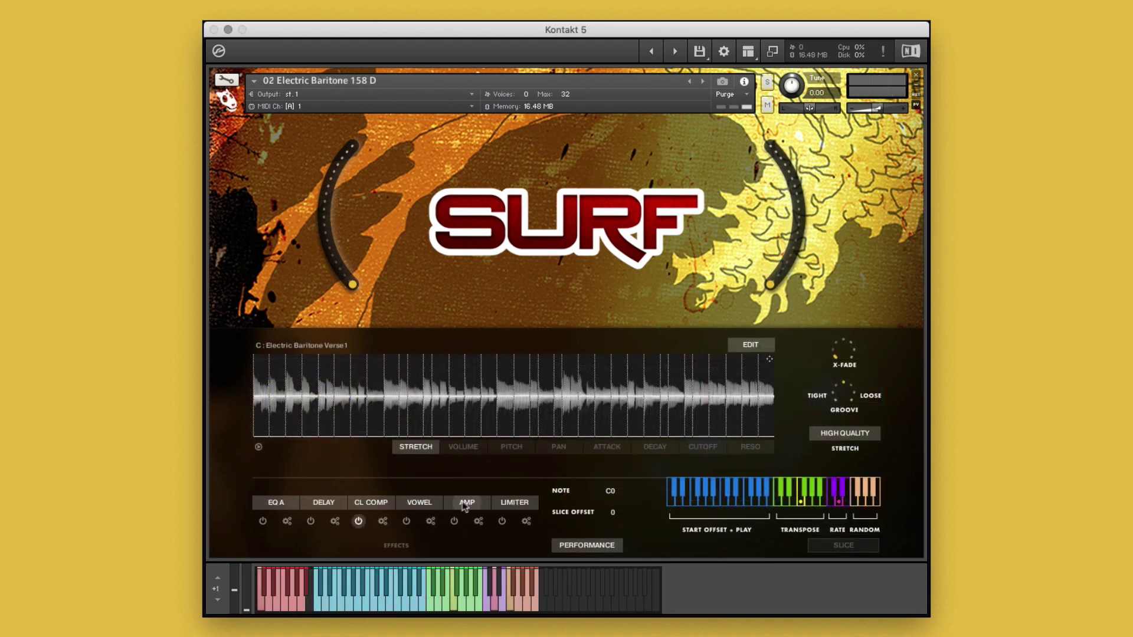
pyautogui.click(466, 502)
pyautogui.click(467, 567)
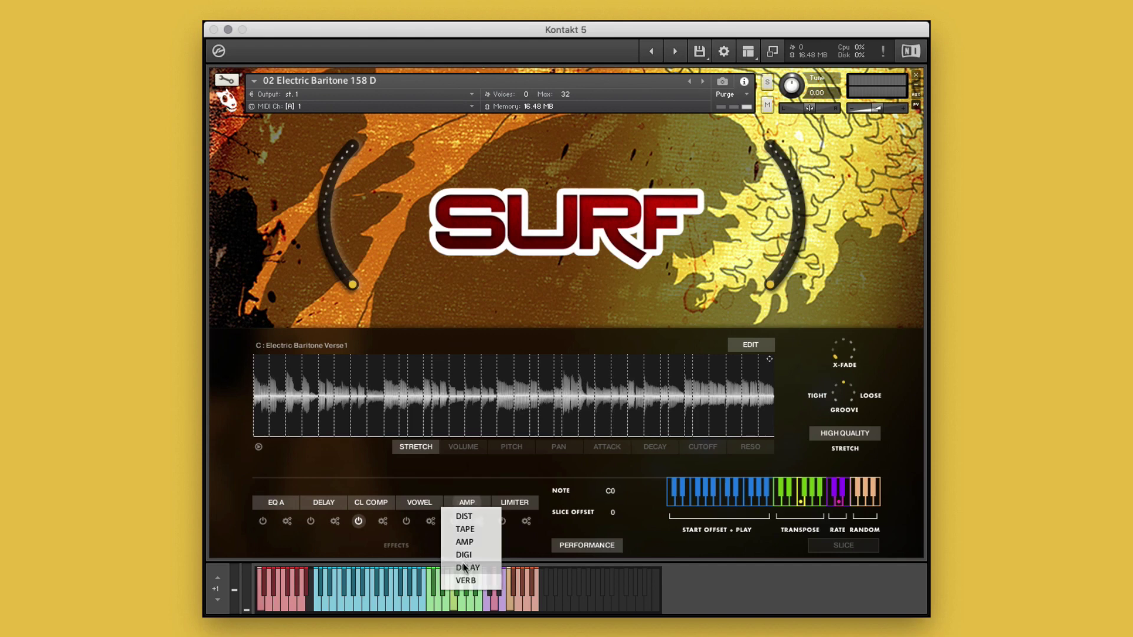
# Draw per-slice pan offsets, panning three slices left and right.
pyautogui.click(555, 448)
pyautogui.moveTo(428, 408); pyautogui.dragTo(428, 416)
pyautogui.moveTo(512, 417); pyautogui.dragTo(513, 403)
pyautogui.moveTo(621, 402)
pyautogui.mouseDown()
pyautogui.moveTo(622, 413)
pyautogui.moveTo(672, 404)
pyautogui.mouseUp()
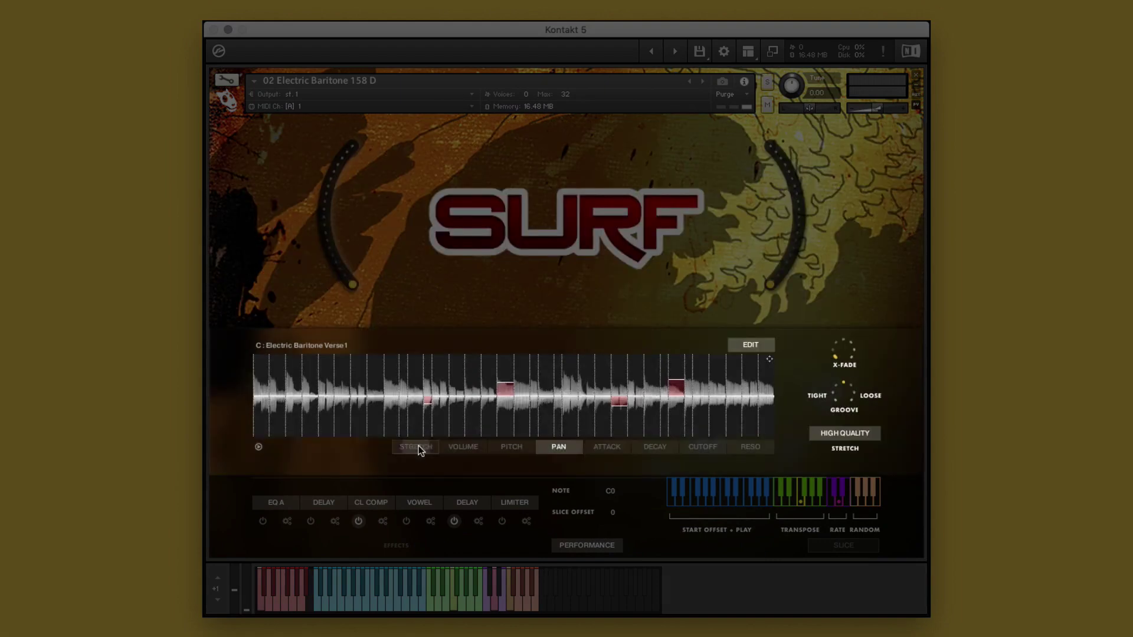
# Step through the stretch, volume, pitch, pan, attack, decay and resonance slice views.
pyautogui.click(416, 447)
pyautogui.click(464, 446)
pyautogui.click(512, 447)
pyautogui.click(558, 446)
pyautogui.click(606, 446)
pyautogui.click(655, 447)
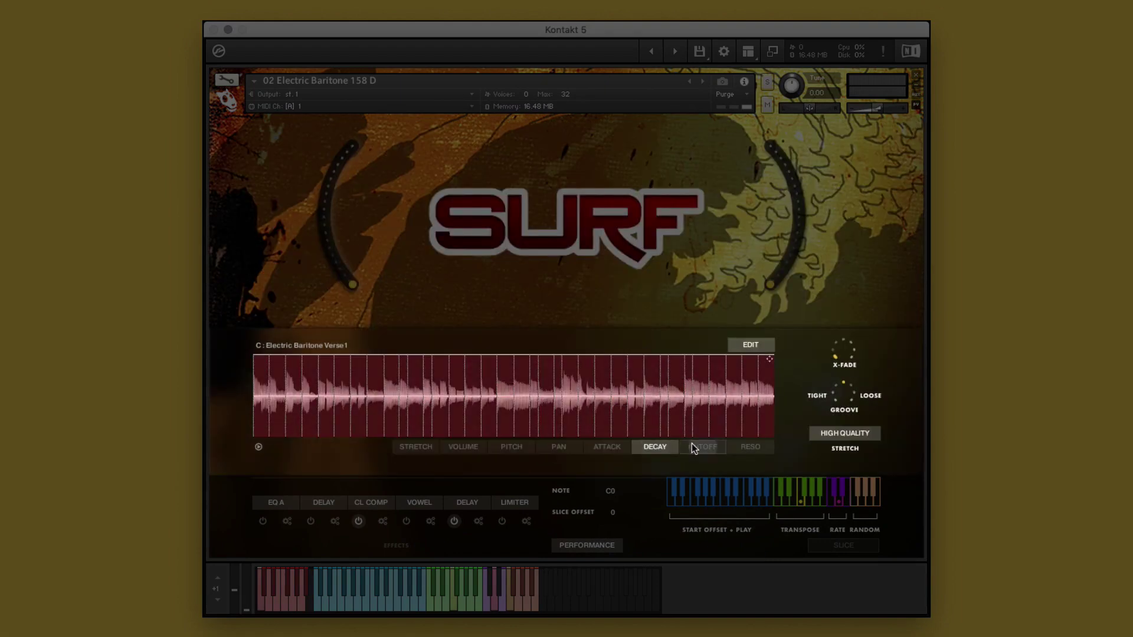
pyautogui.click(745, 445)
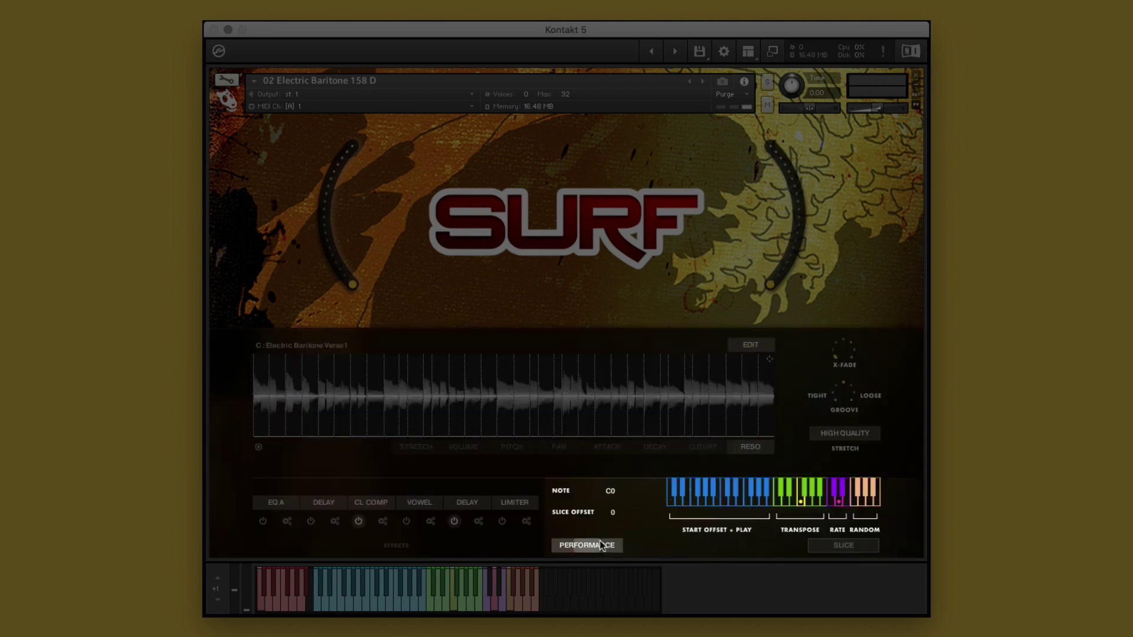
# Switch slices to one-shot playback, return to performance controls, and raise the slice offset.
pyautogui.click(843, 545)
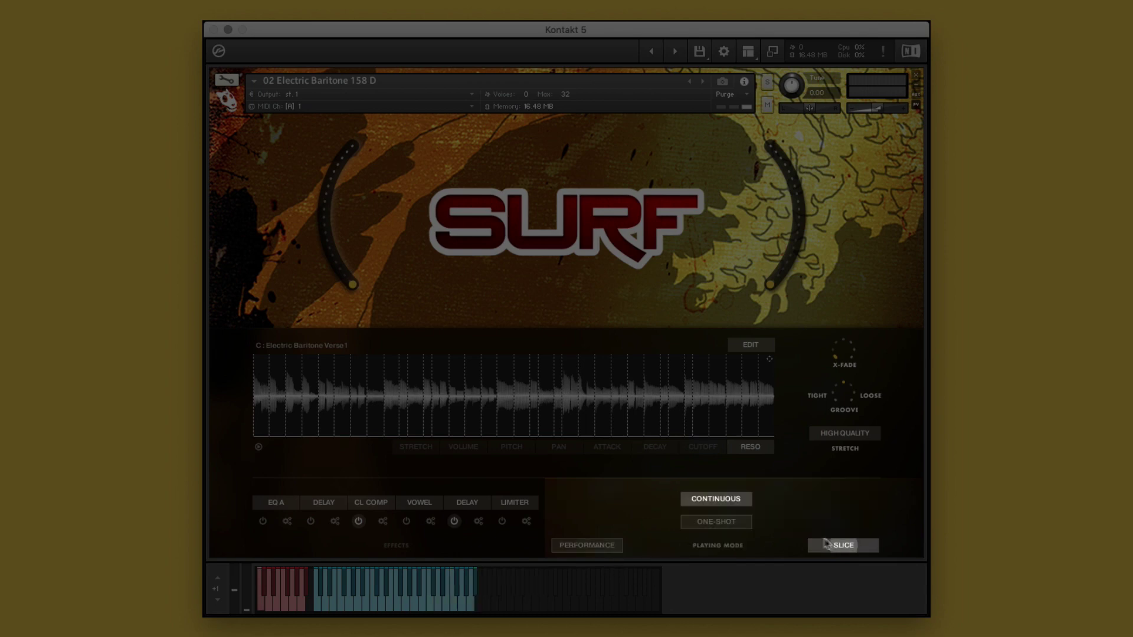
pyautogui.click(715, 522)
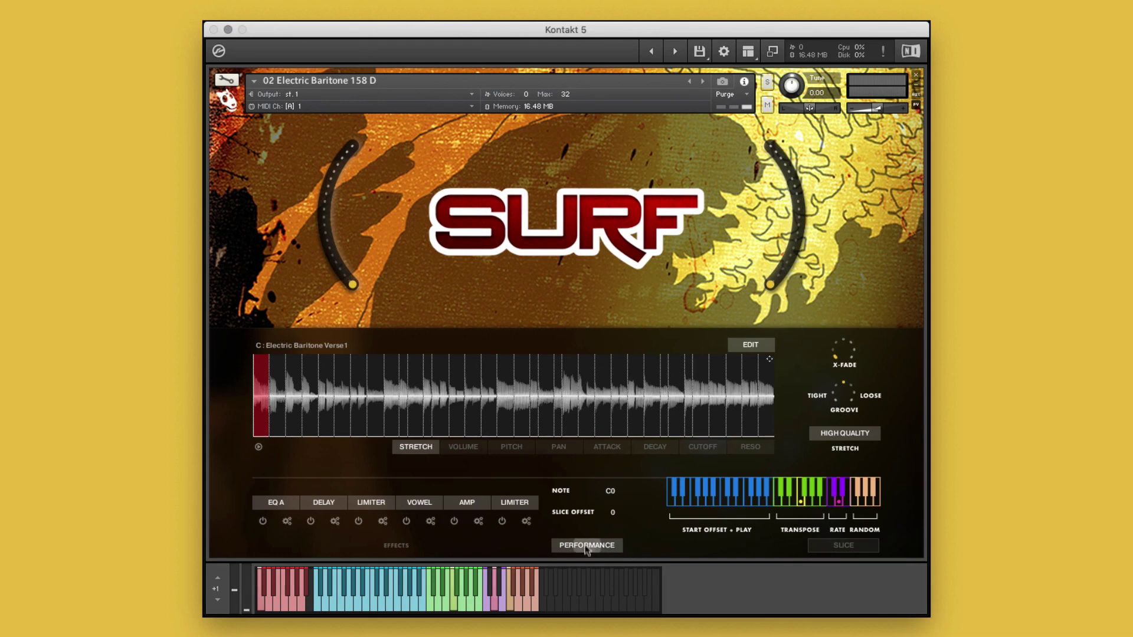
pyautogui.click(843, 546)
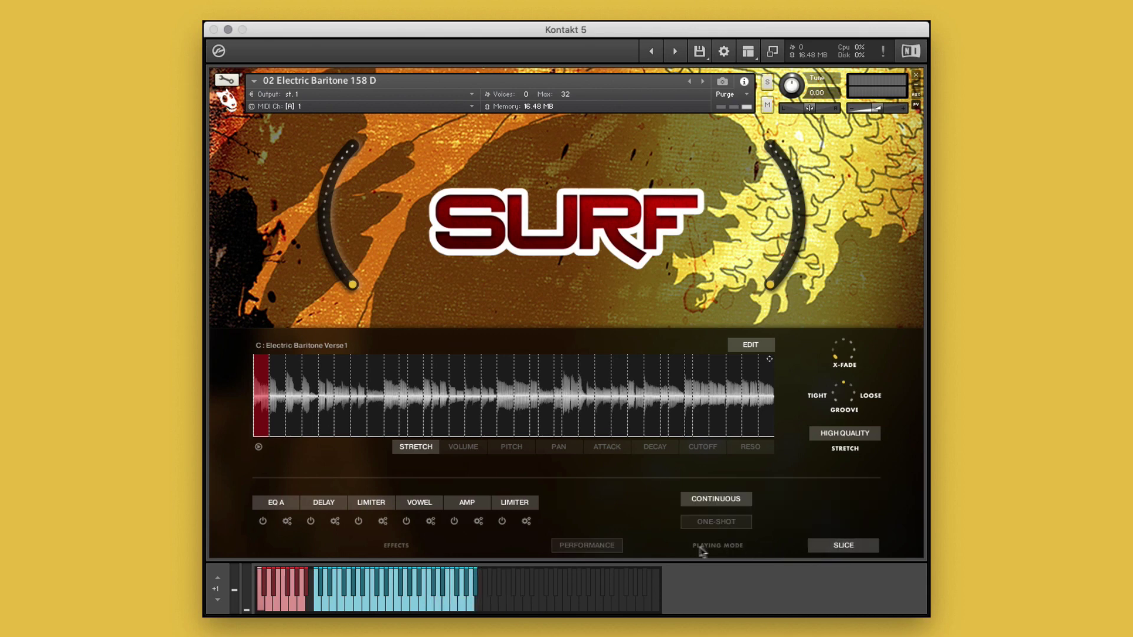
pyautogui.click(586, 546)
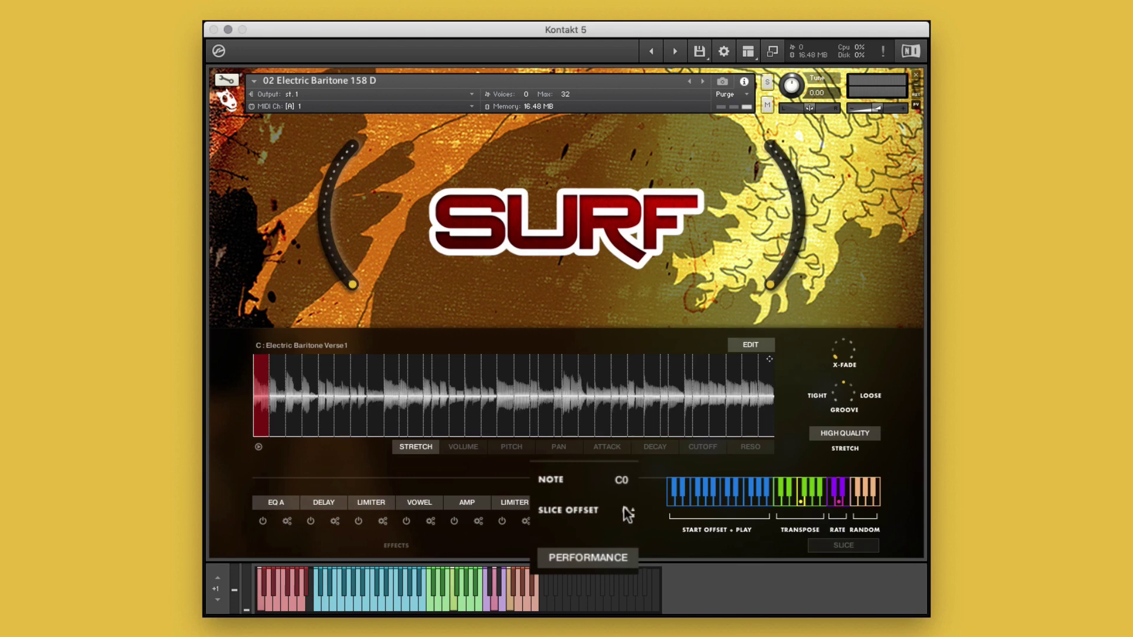
pyautogui.moveTo(628, 512); pyautogui.dragTo(626, 508)
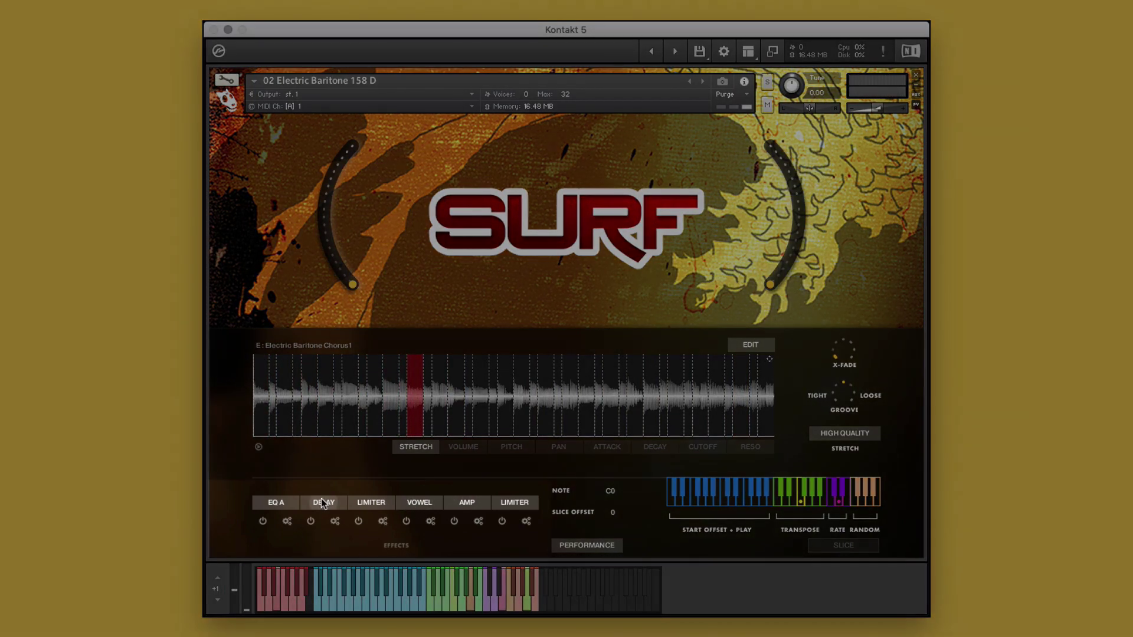
# Replace the delay in effect slot 2 with TAPE and put AN COMP in the last slot.
pyautogui.click(322, 502)
pyautogui.click(322, 520)
pyautogui.click(512, 502)
pyautogui.click(512, 530)
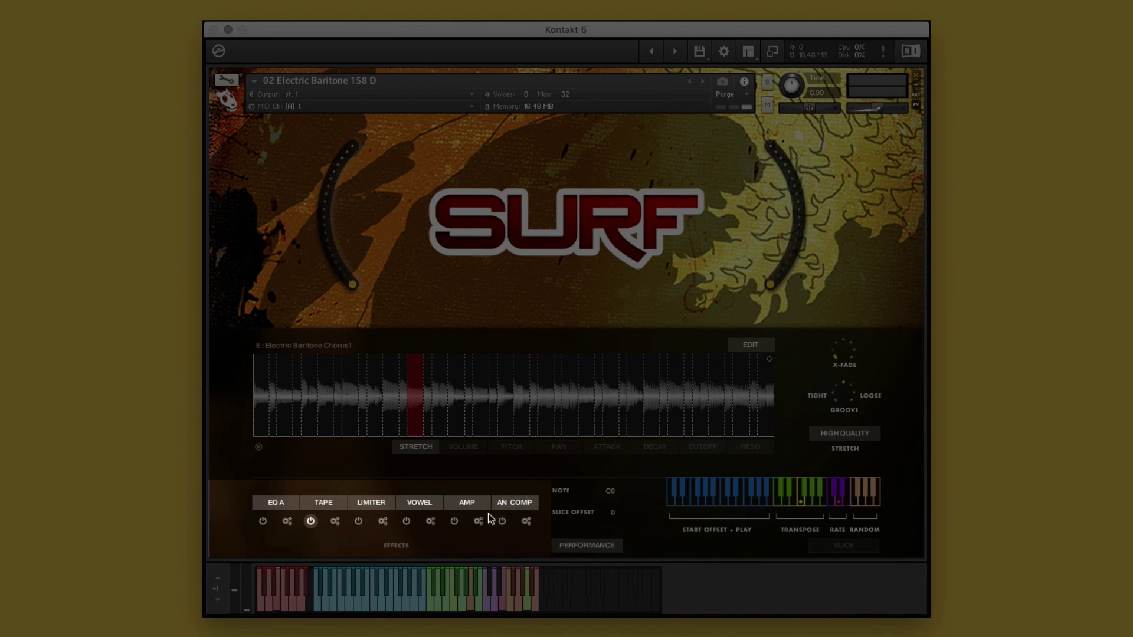
# In the PITCH view, lower one slice, raise another, and drop a later slice by three.
pyautogui.click(512, 447)
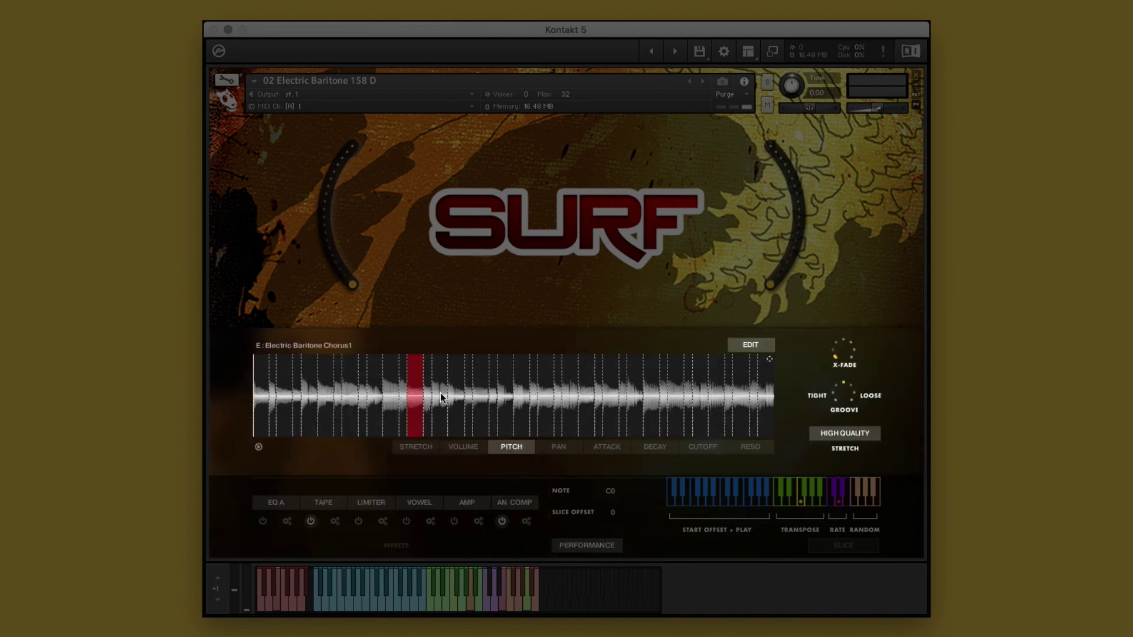
pyautogui.click(440, 407)
pyautogui.click(505, 381)
pyautogui.moveTo(558, 397); pyautogui.dragTo(558, 409)
# Step through the per-slice PAN, ATTACK and DECAY views.
pyautogui.click(559, 446)
pyautogui.click(606, 446)
pyautogui.click(655, 447)
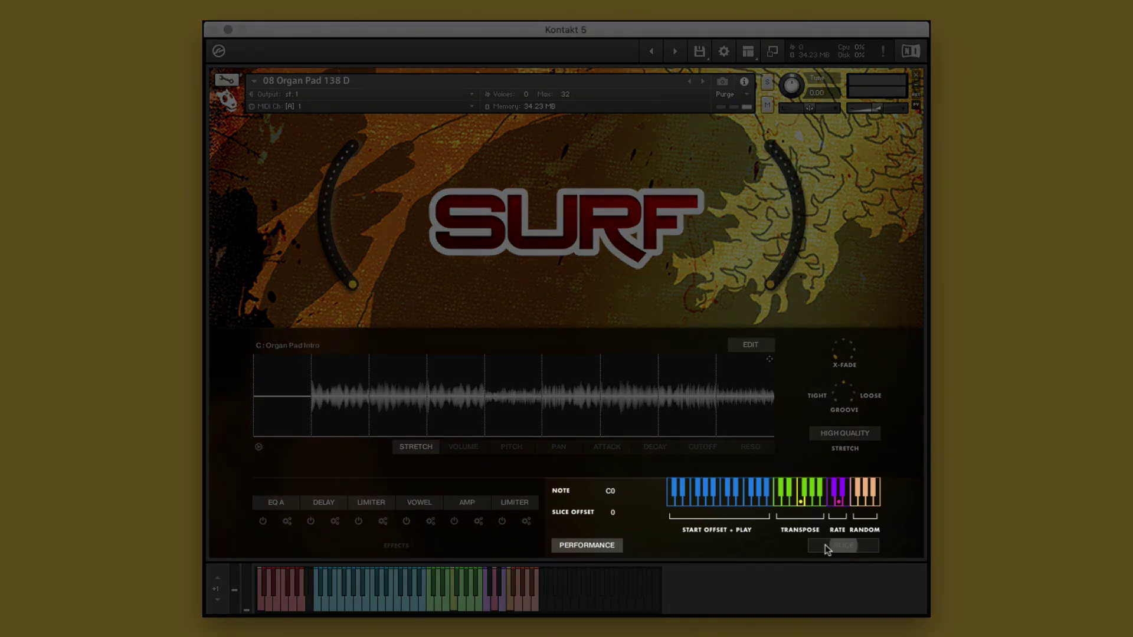
# Switch the Organ Pad slice mode between ONE-SHOT and CONTINUOUS twice, ending on CONTINUOUS.
pyautogui.click(842, 545)
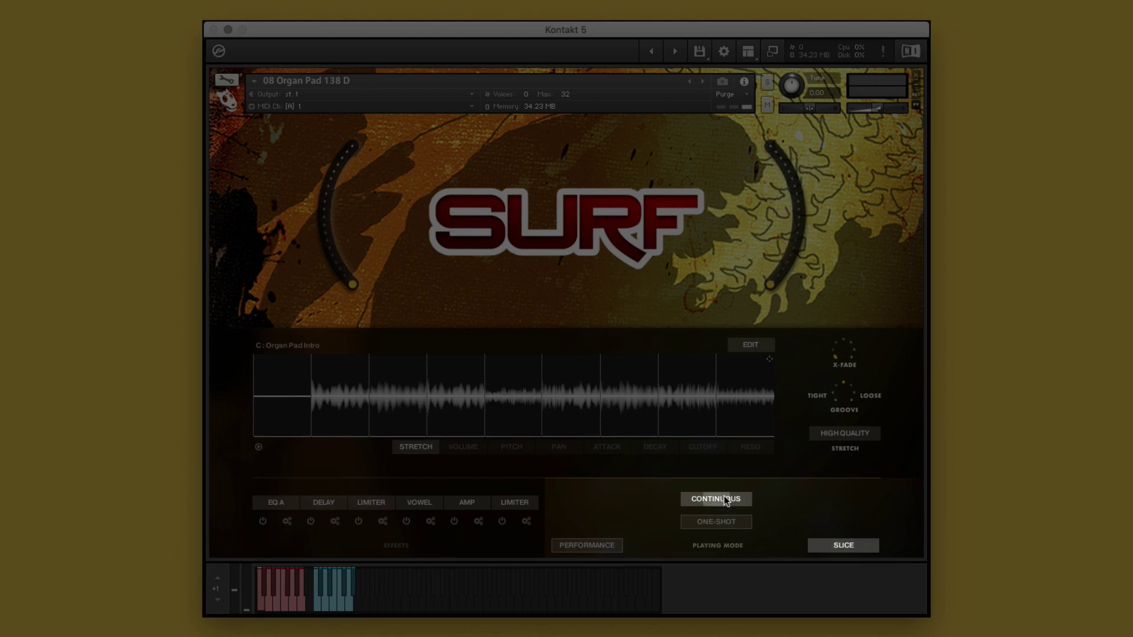
pyautogui.click(715, 521)
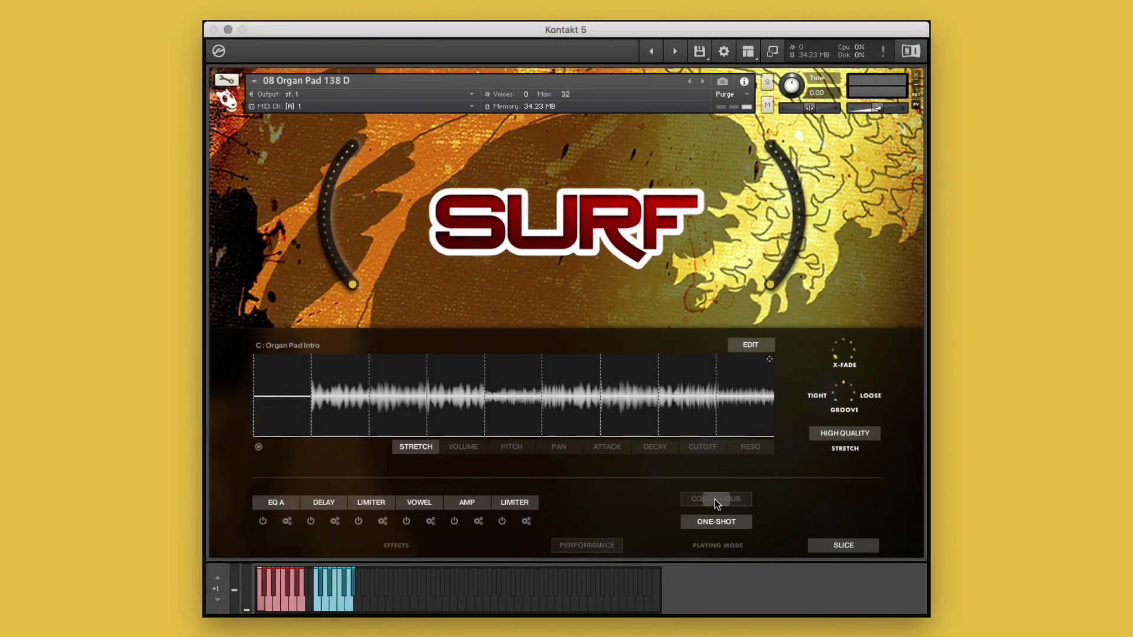
pyautogui.click(714, 500)
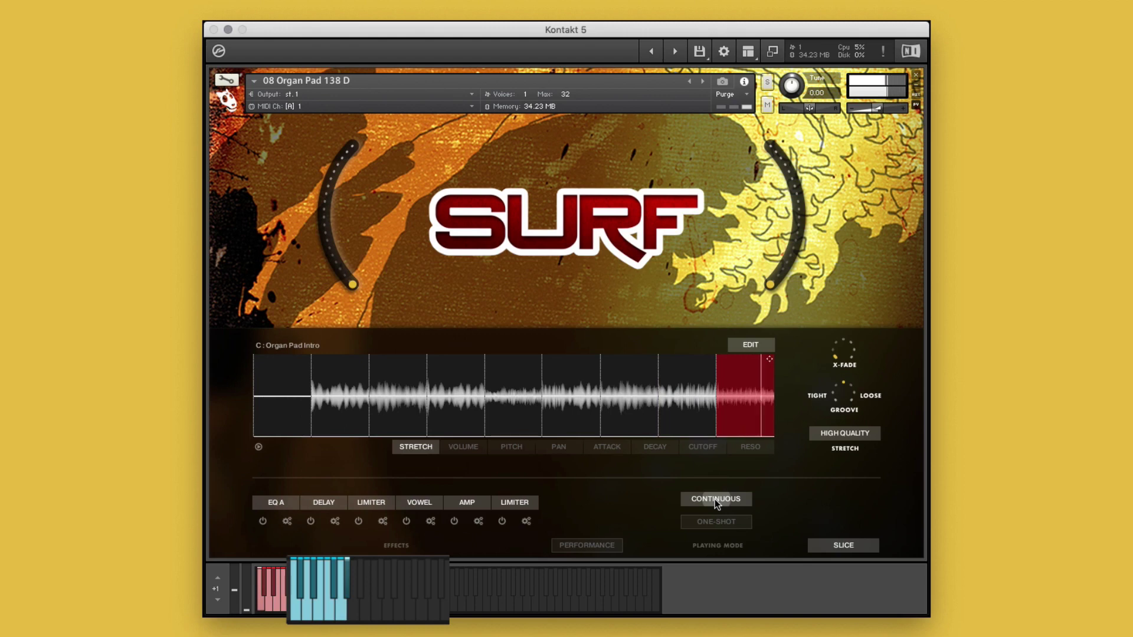
pyautogui.click(713, 518)
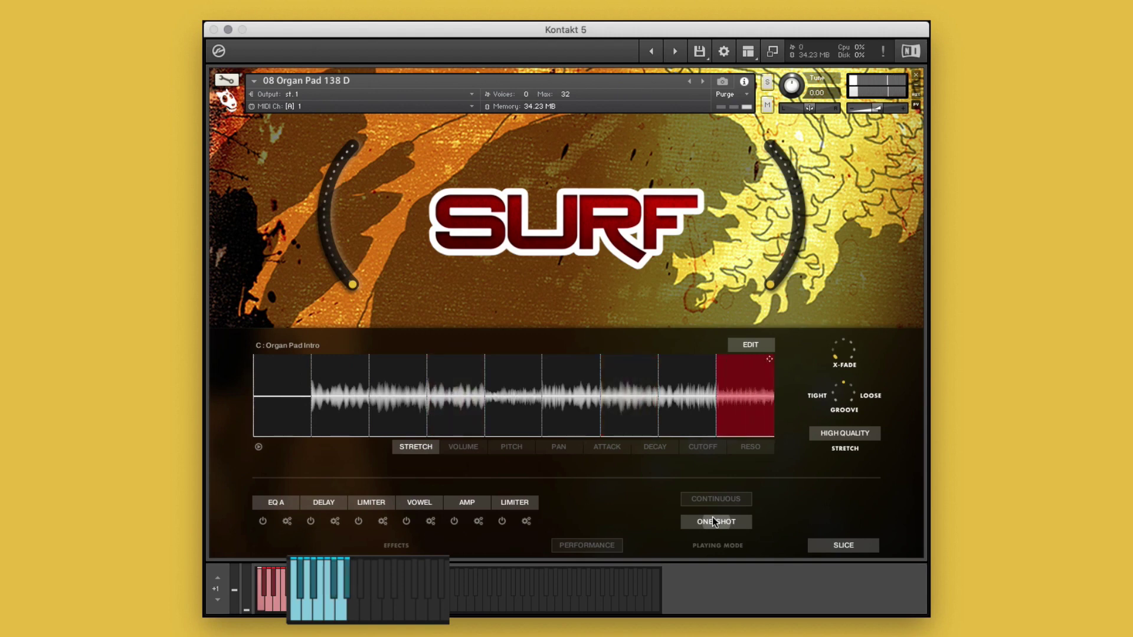
pyautogui.click(711, 501)
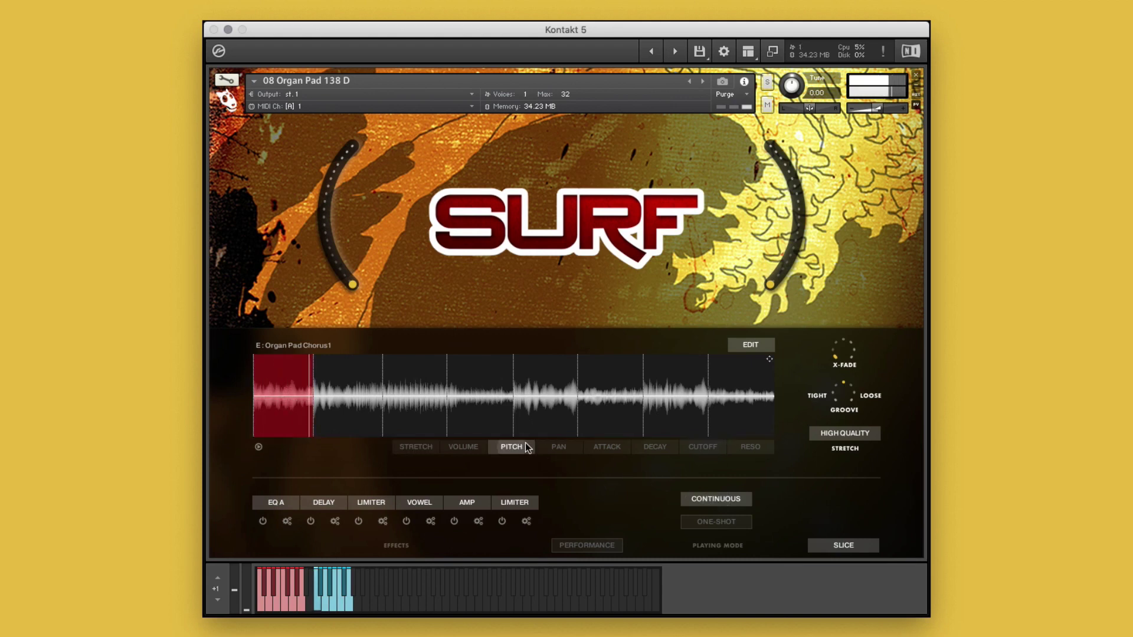
# Apply Random, then Sine, then a third EDIT pattern to the slice pitches.
pyautogui.click(744, 345)
pyautogui.click(749, 395)
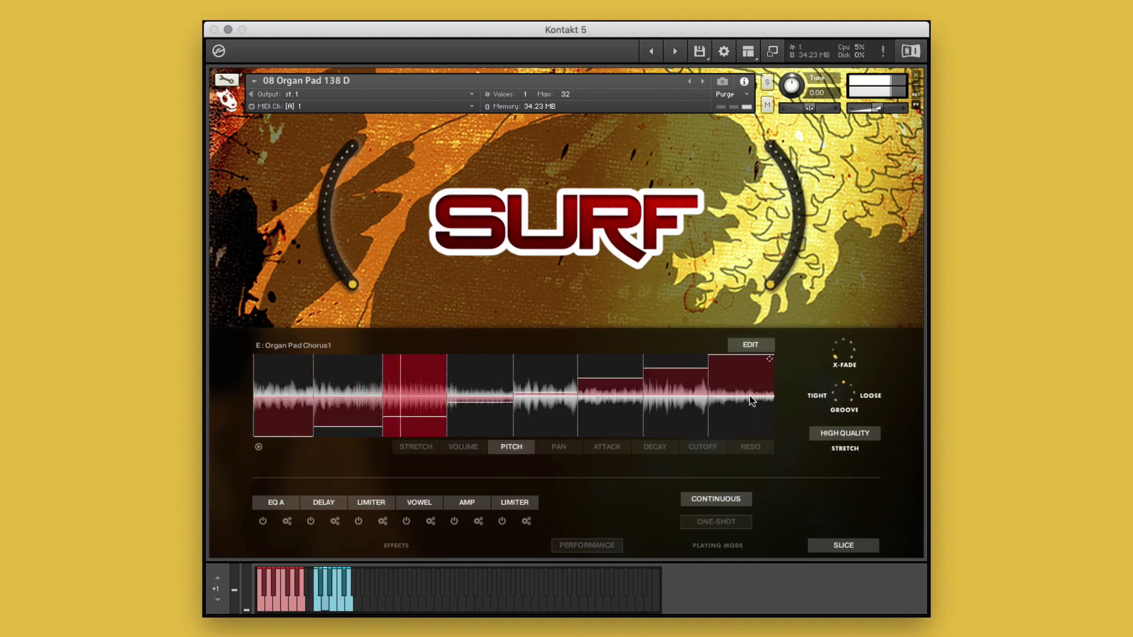
pyautogui.click(750, 344)
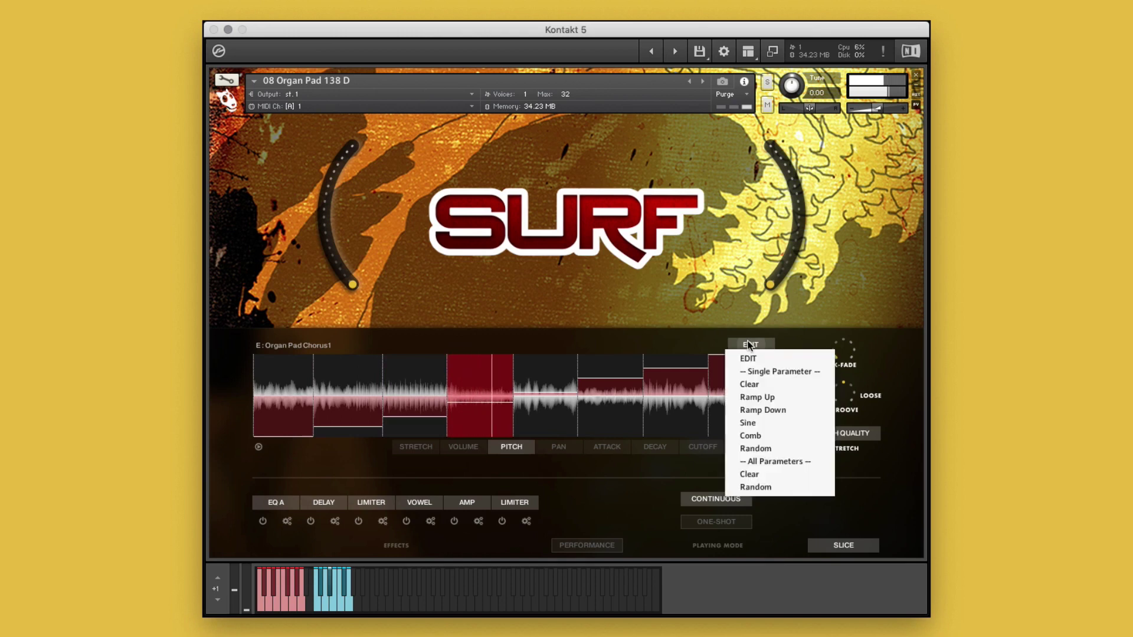
pyautogui.click(757, 424)
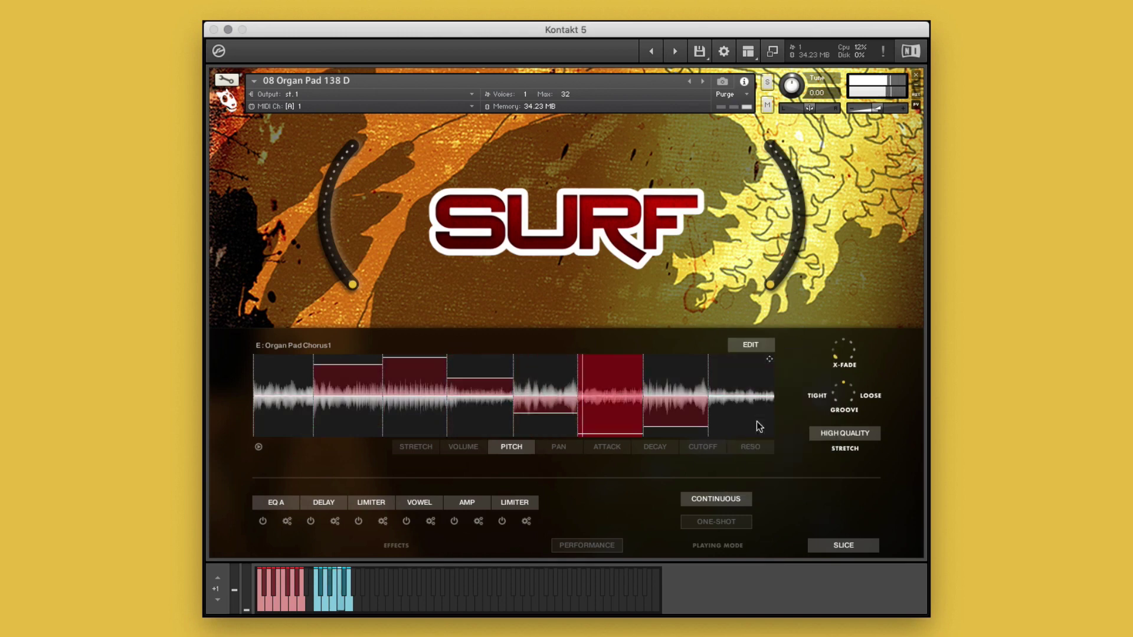
pyautogui.click(749, 344)
pyautogui.click(763, 485)
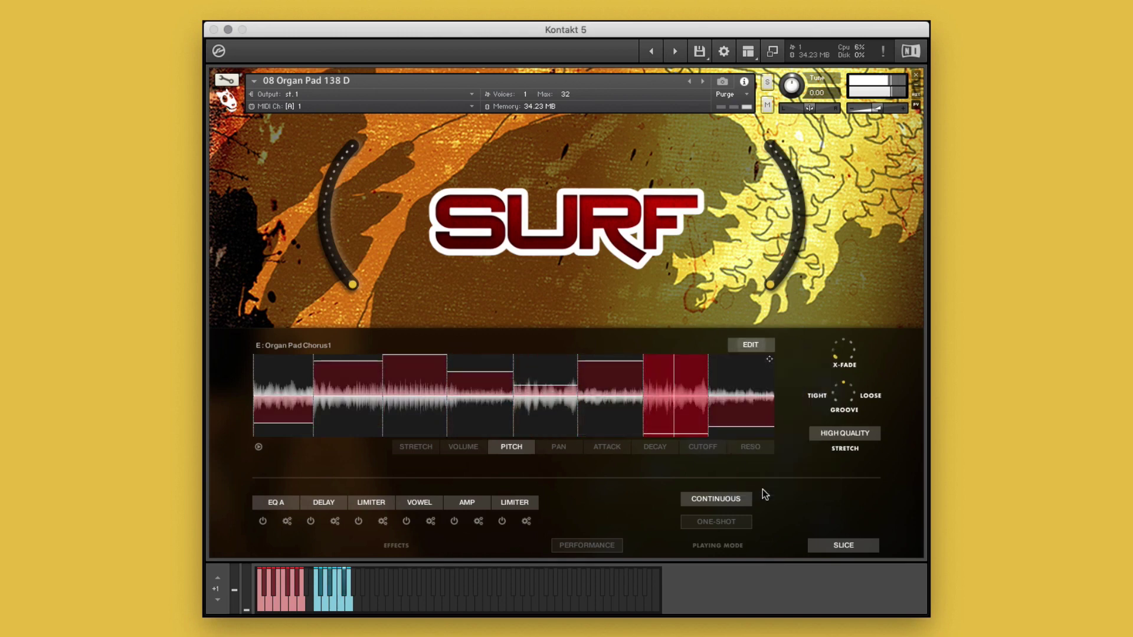